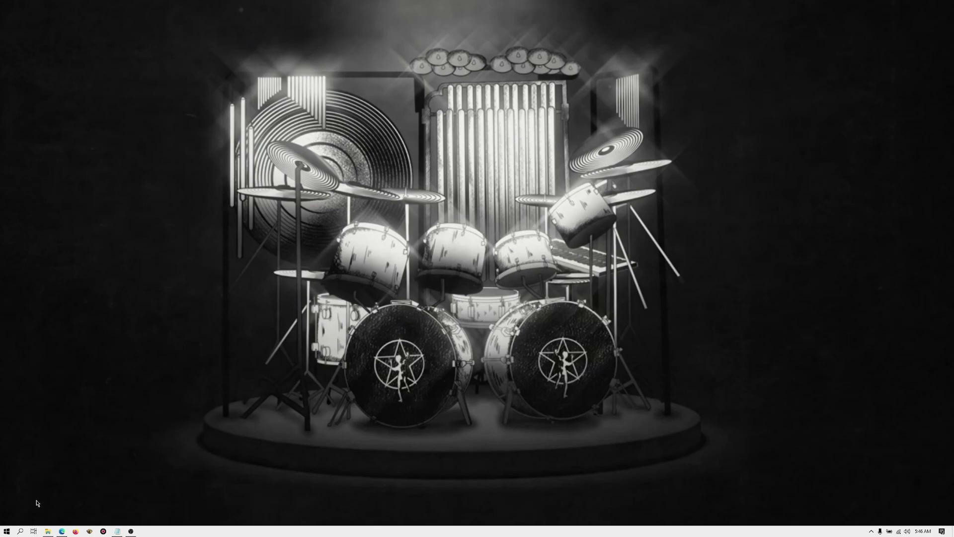
Open gns3.com in Edge and go to the Download GNS3 page via Free Download
left_click(62, 532)
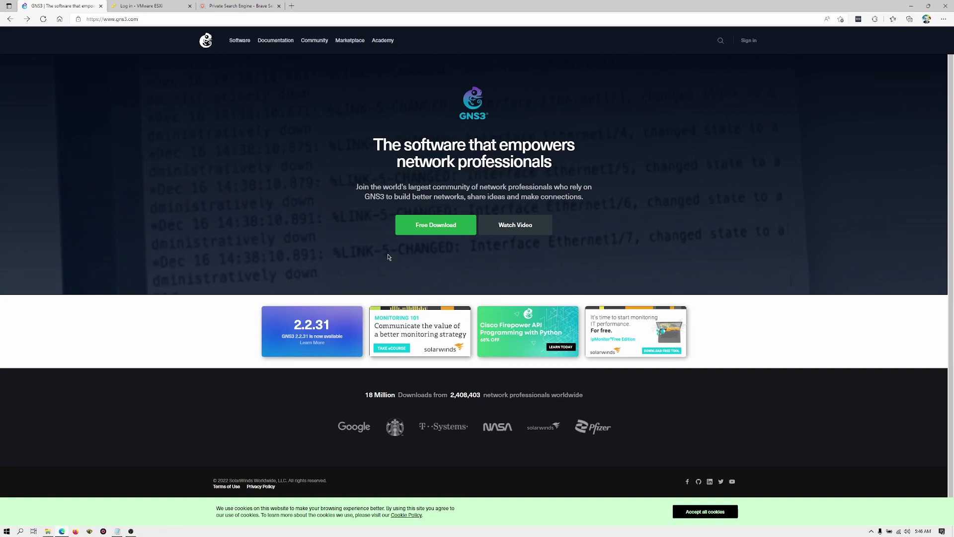
left_click(441, 228)
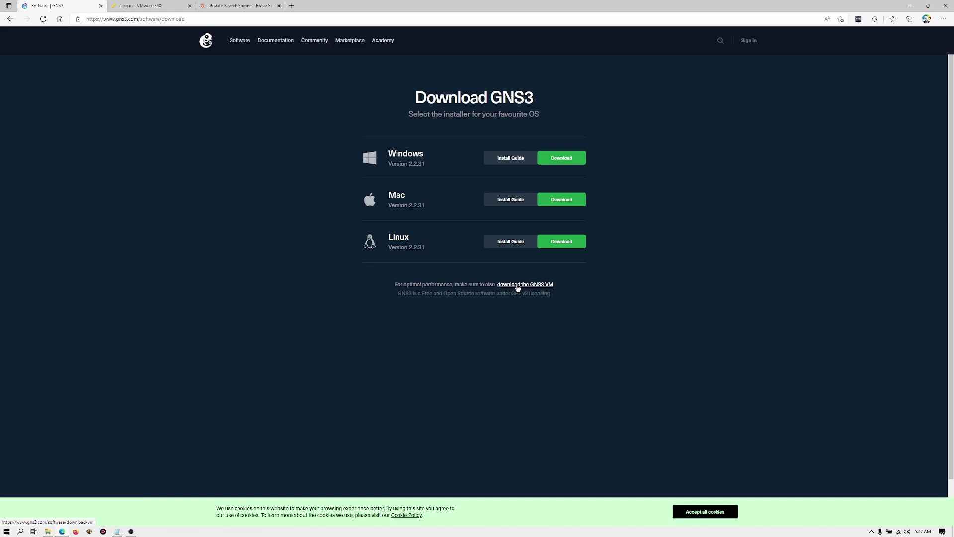
Download the VMware ESXi edition, GNS3.VM.VMware.ESXi.2.2.31.zip, from the GNS3 VM page
left_click(517, 287)
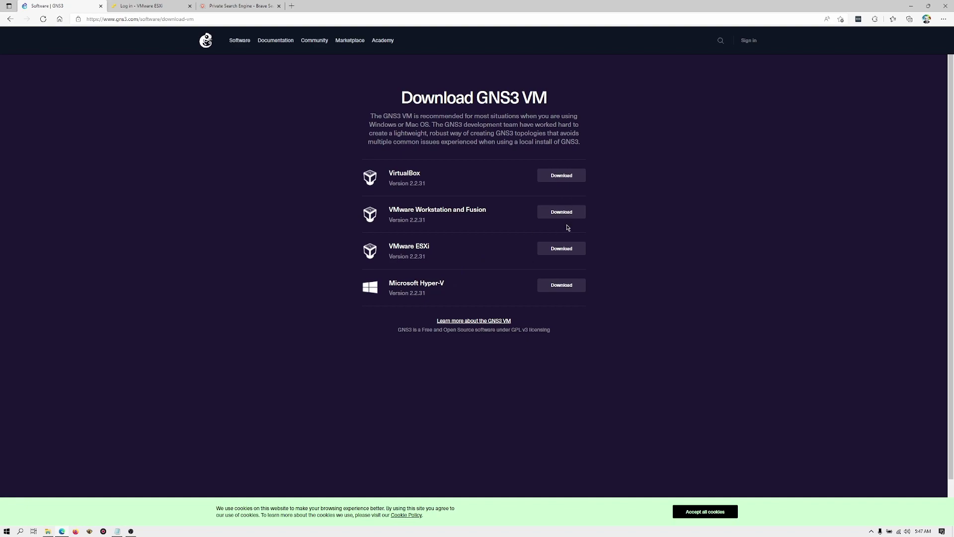
left_click(569, 250)
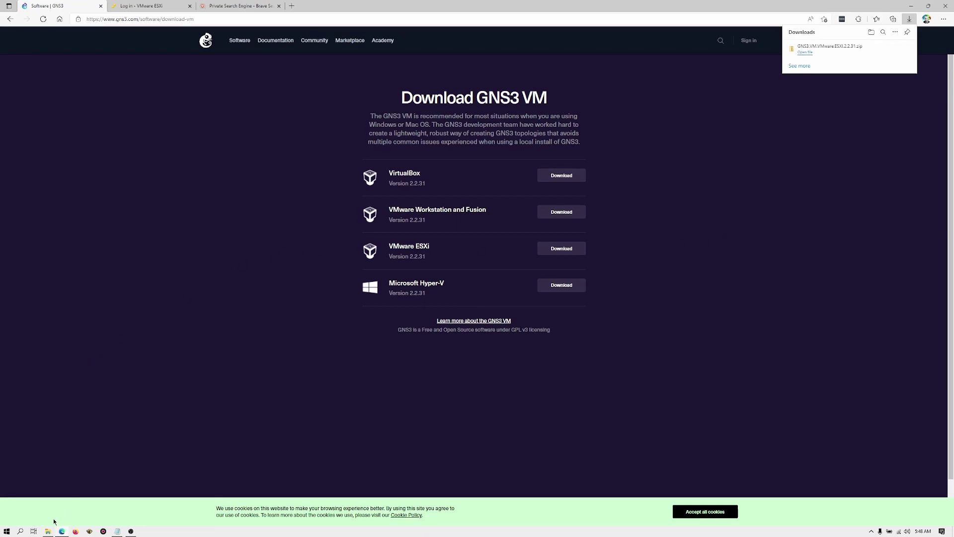
Extract the GNS3 ESXi zip in Downloads with 7-Zip Extract Here
mouse_move(48, 531)
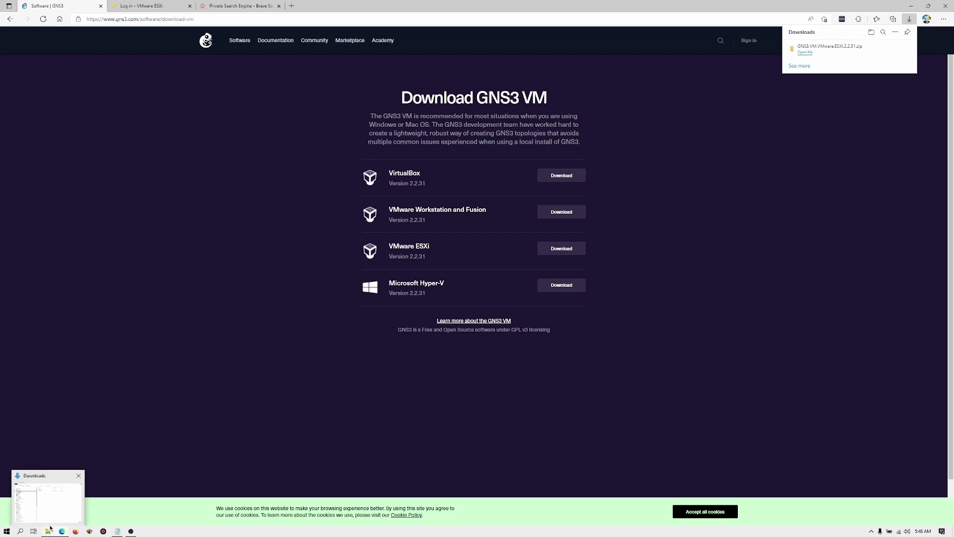
left_click(48, 532)
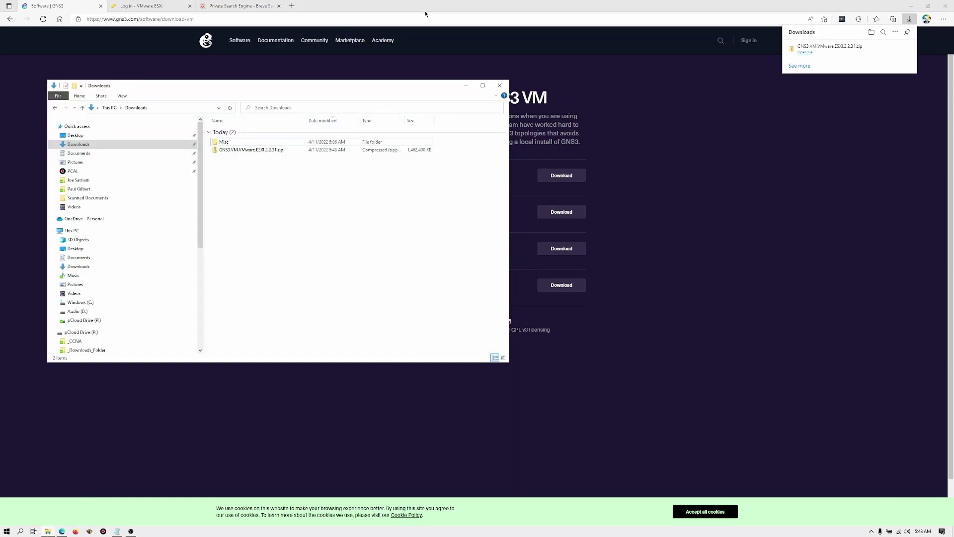
left_click(231, 150)
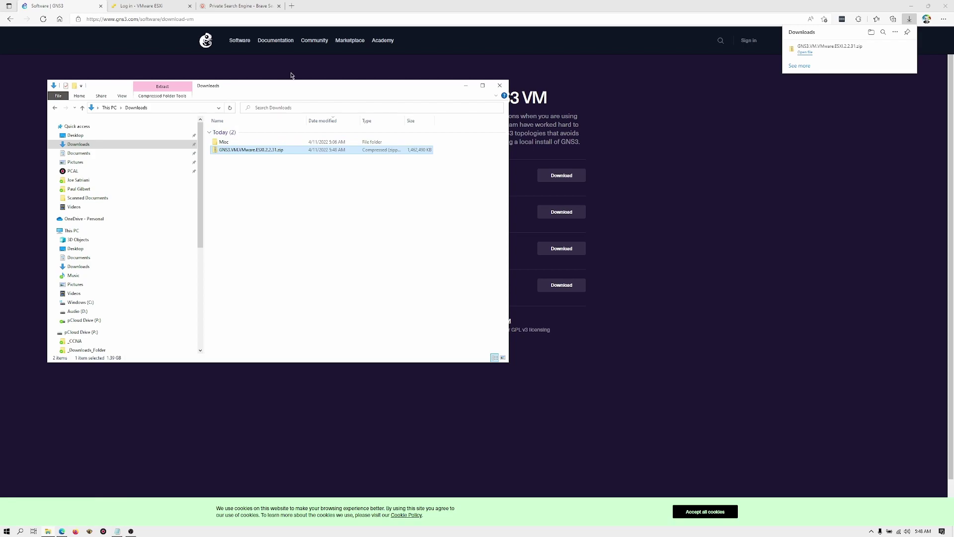
left_click_drag(292, 89, 503, 89)
right_click(469, 151)
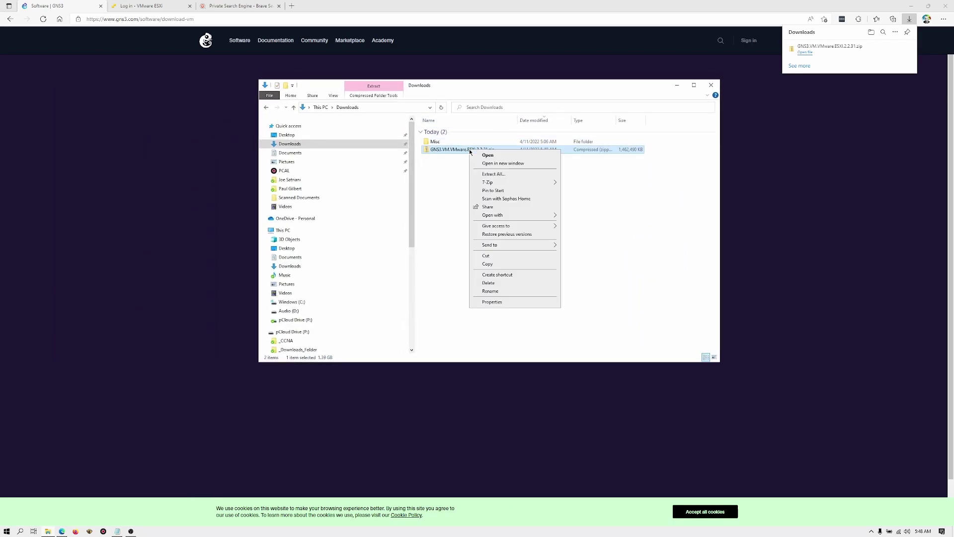
mouse_move(520, 186)
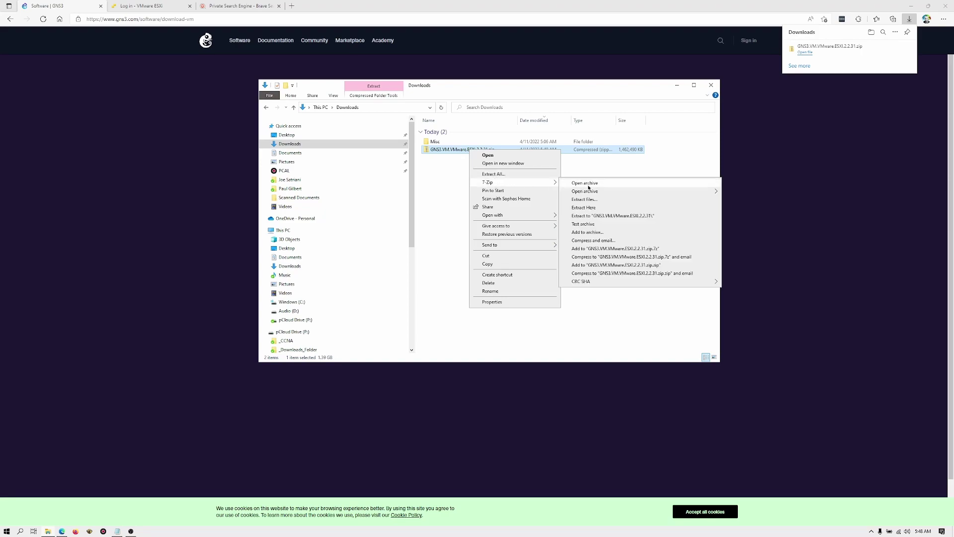
left_click(599, 215)
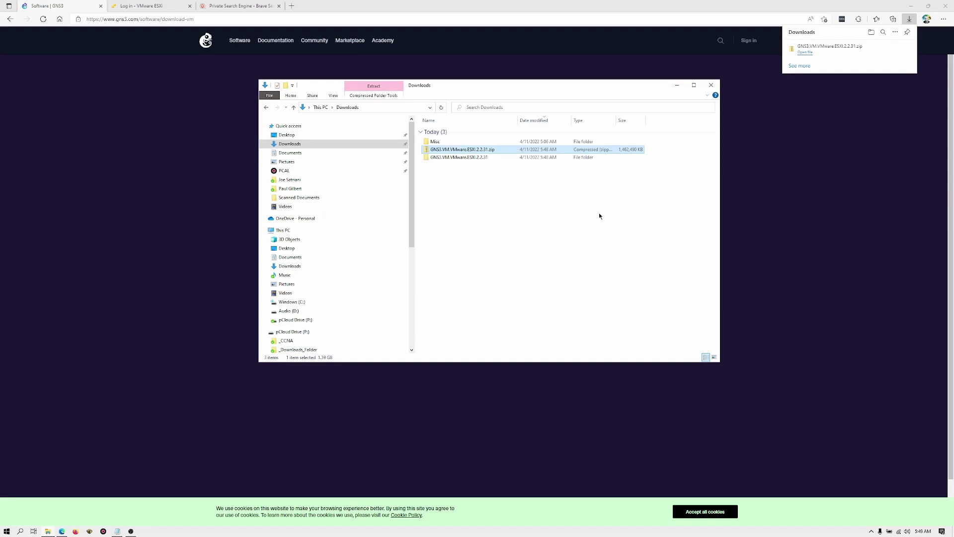
Permanently delete the zip and open the extracted folder containing GNS3 VM.ova
key("shift+Delete")
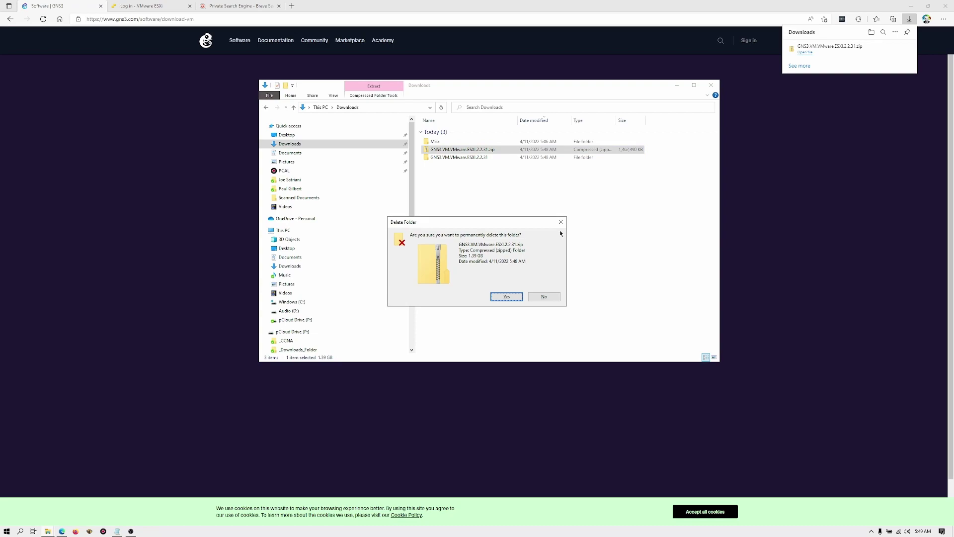
left_click(514, 296)
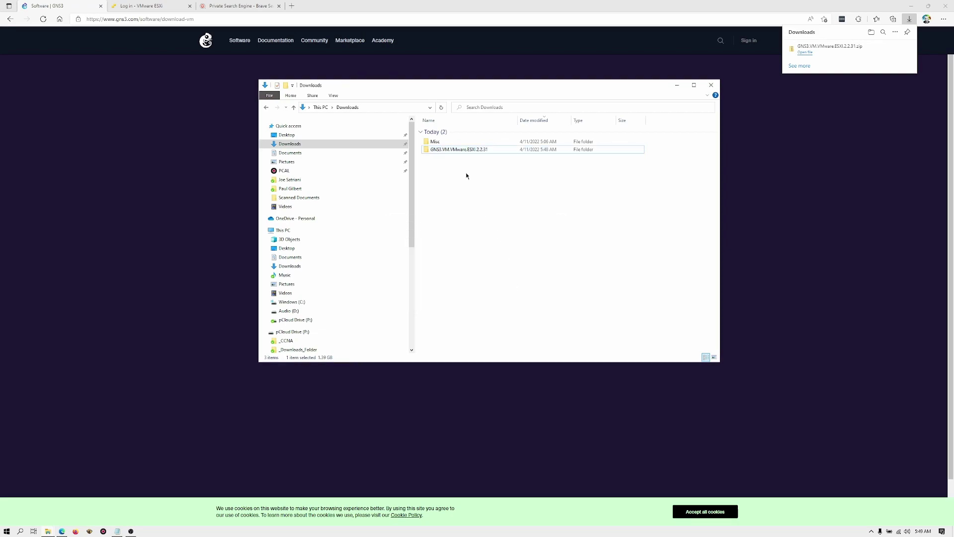
left_click(452, 150)
double_click(452, 151)
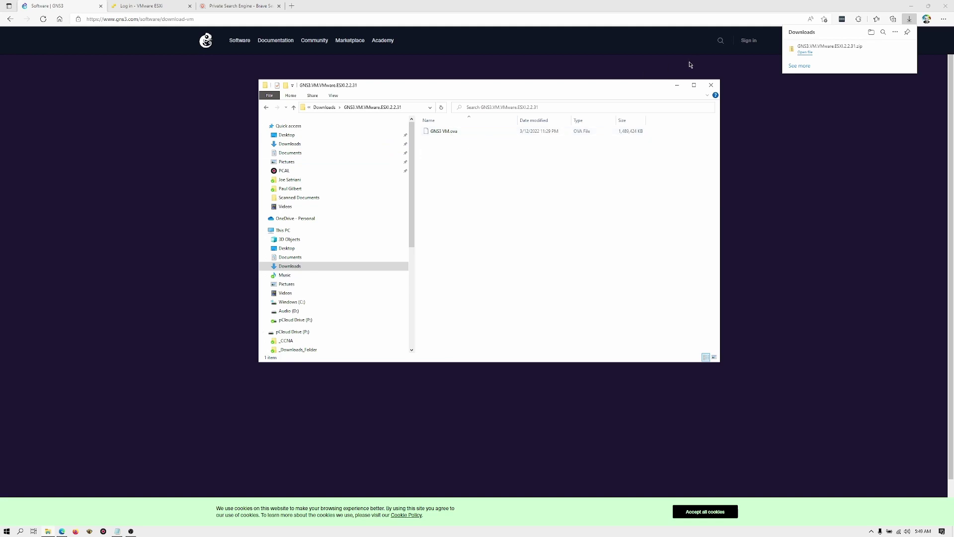
Close the GNS3 tab, log in to the ESXi host as root, and show Virtual Machines
left_click(389, 2)
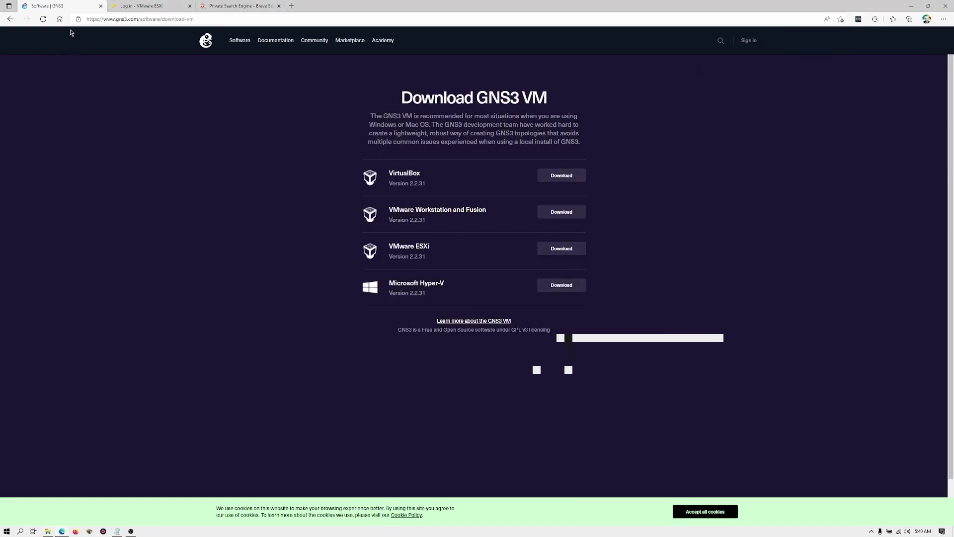
left_click(99, 6)
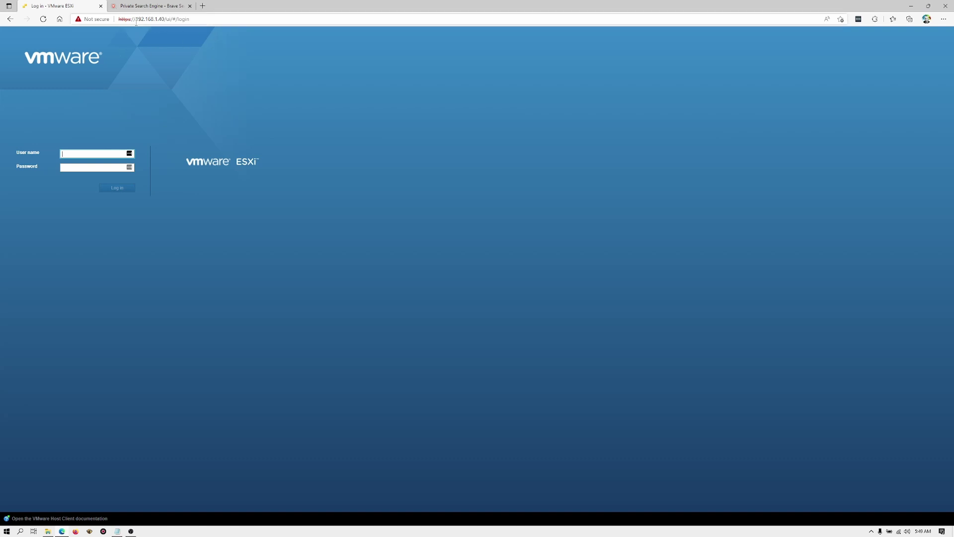
left_click(95, 156)
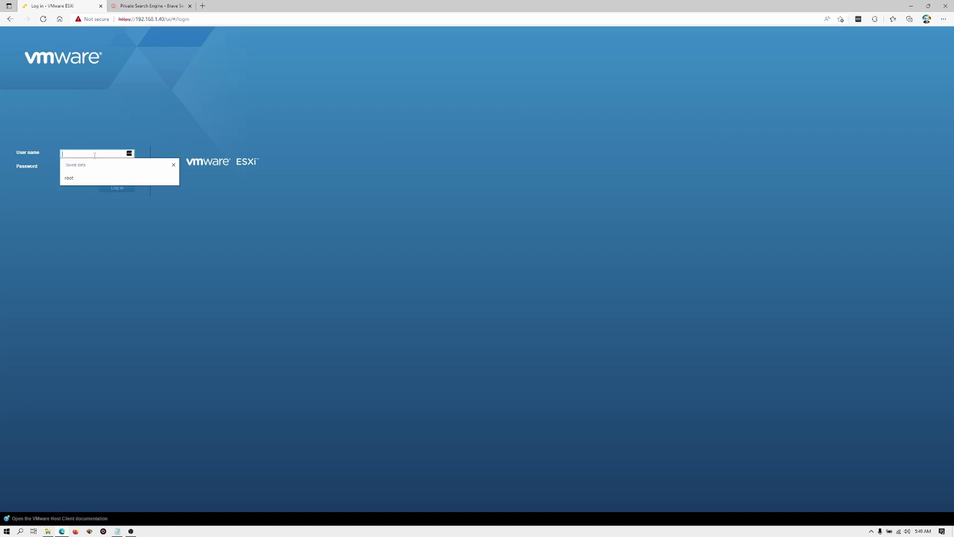
type("root")
key("Tab")
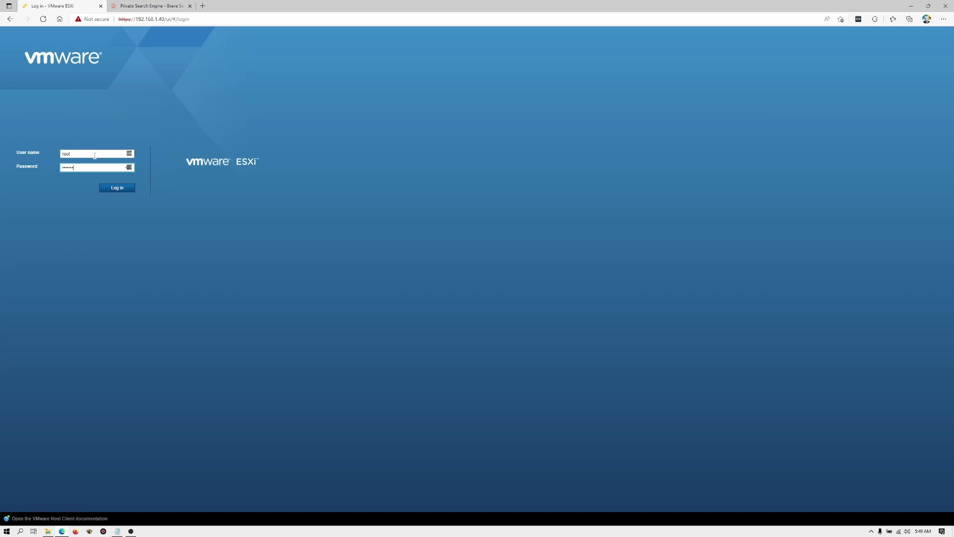
key("Return")
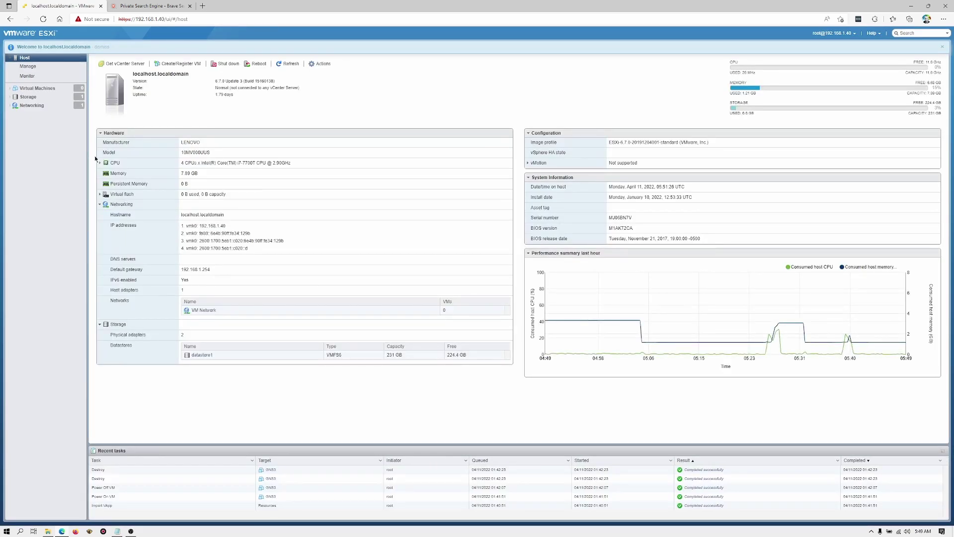
left_click(51, 89)
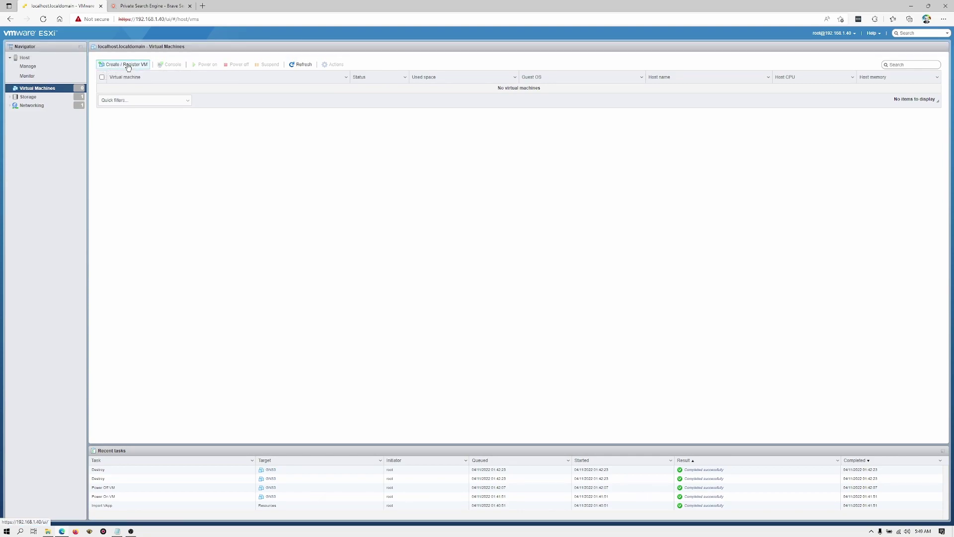
Start a new virtual machine using Deploy from OVF or OVA file
left_click(127, 65)
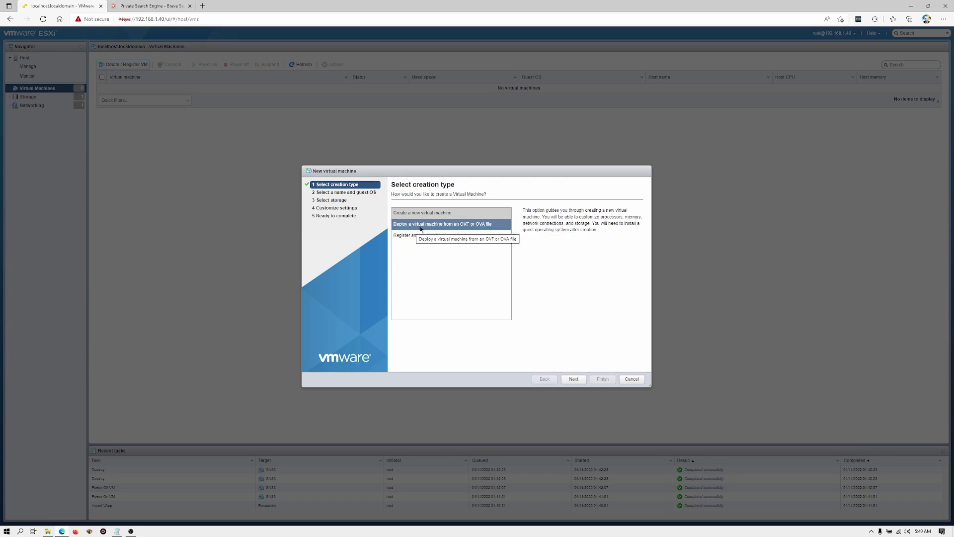
left_click(455, 225)
left_click(575, 379)
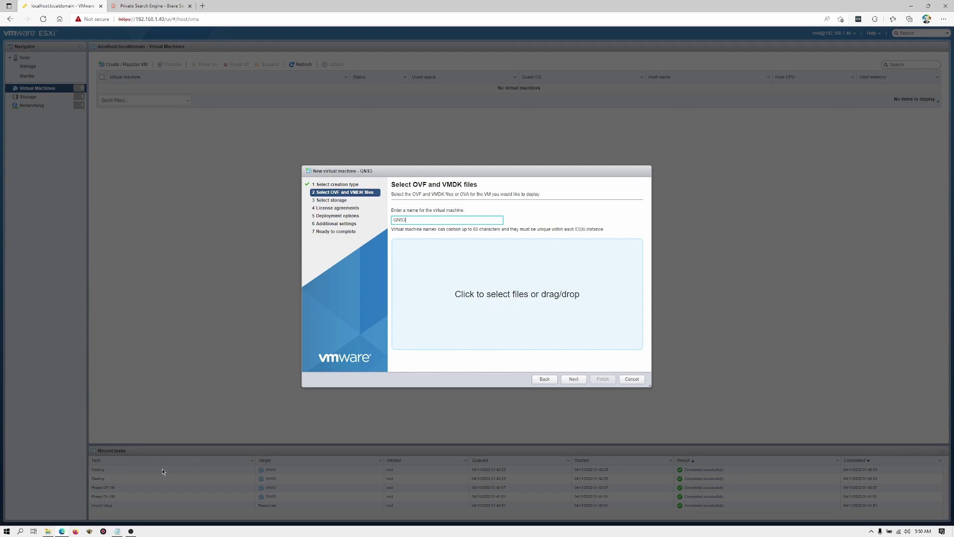
Drag GNS3 VM.ova from Explorer into the wizard as the file to deploy
left_click(47, 531)
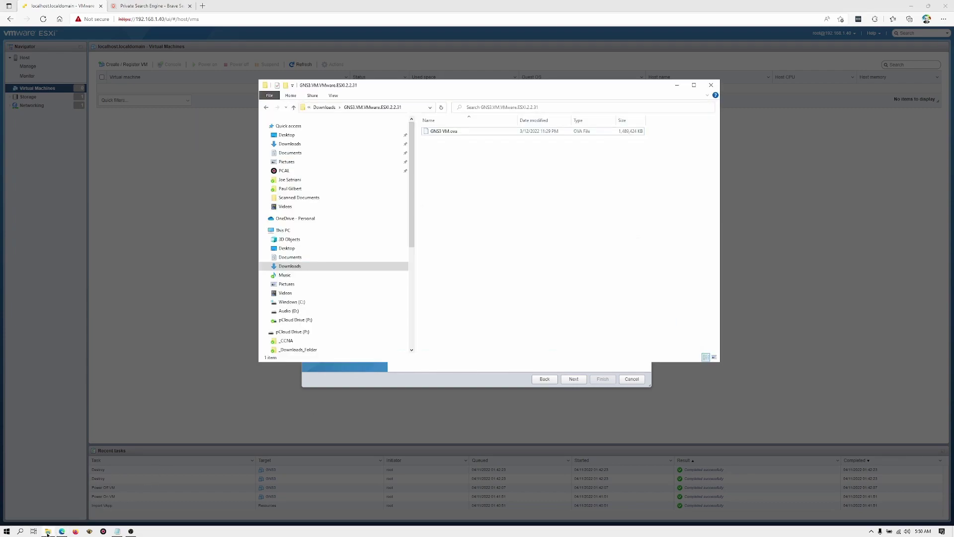
left_click_drag(541, 88, 278, 75)
left_click(182, 120)
left_click_drag(183, 119, 541, 299)
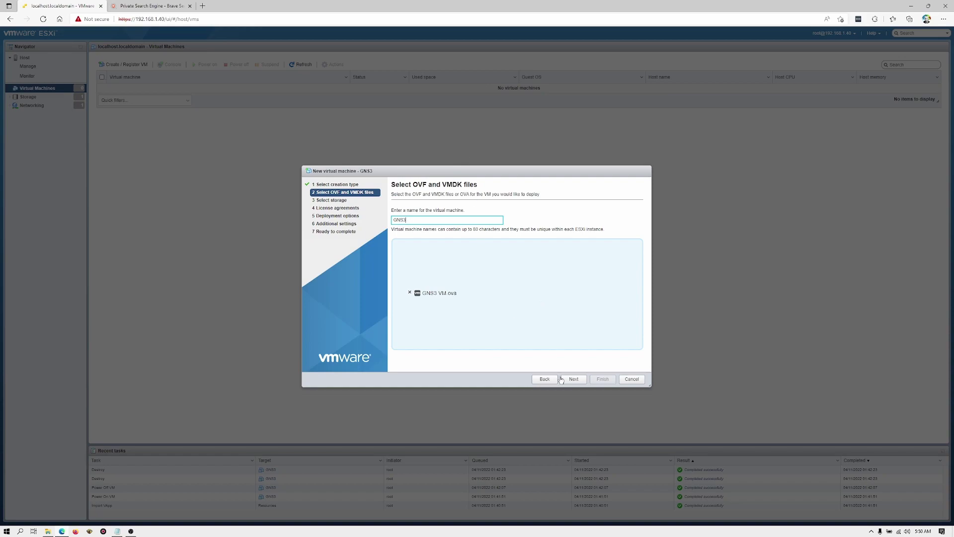
Deploy GNS3 on datastore1 with thin provisioning, accepting default options, and finish
left_click(573, 379)
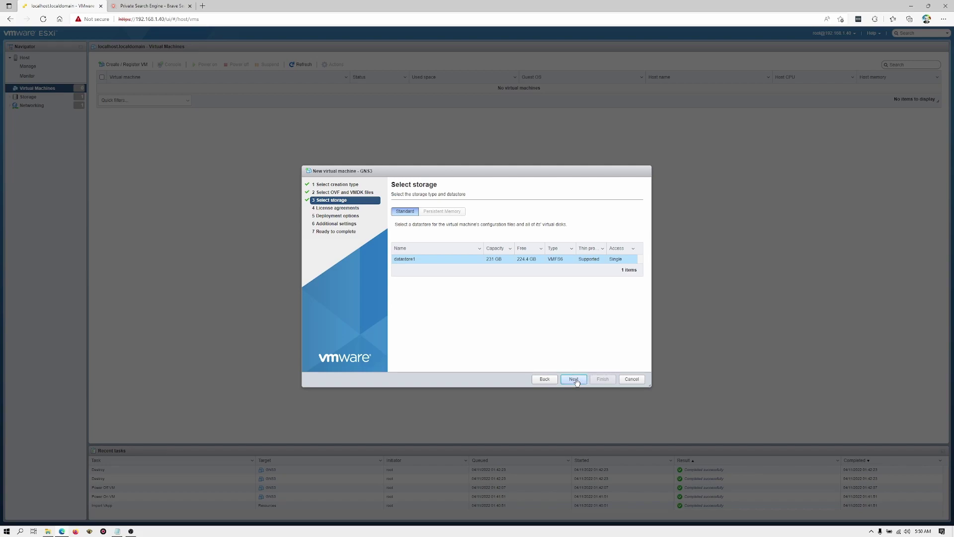
left_click(574, 380)
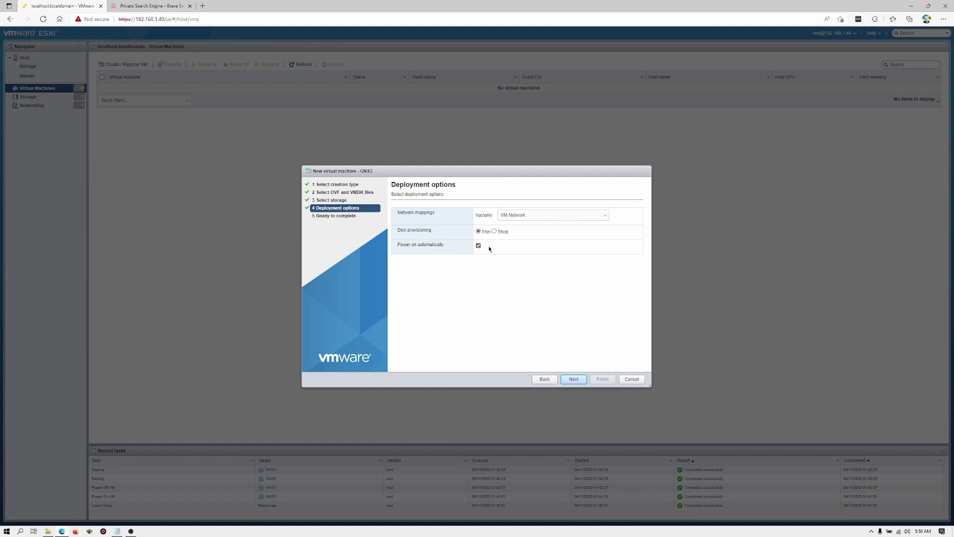
left_click(576, 379)
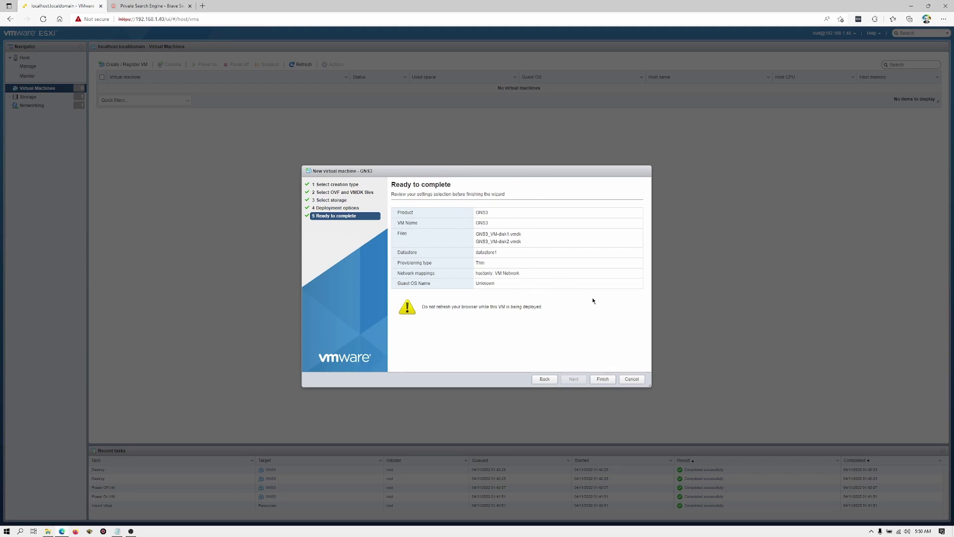
left_click(603, 380)
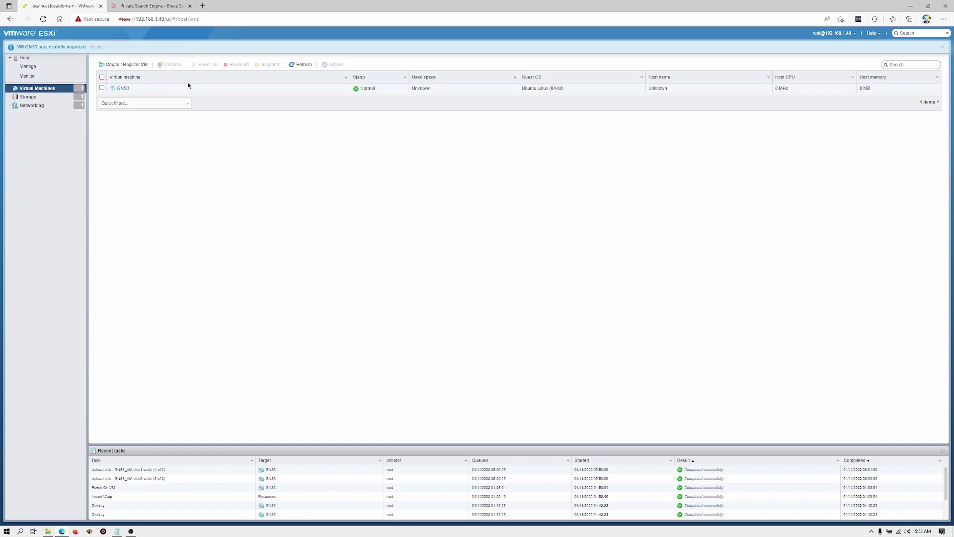
Select the GNS3 VM to view its details and console preview
left_click(165, 91)
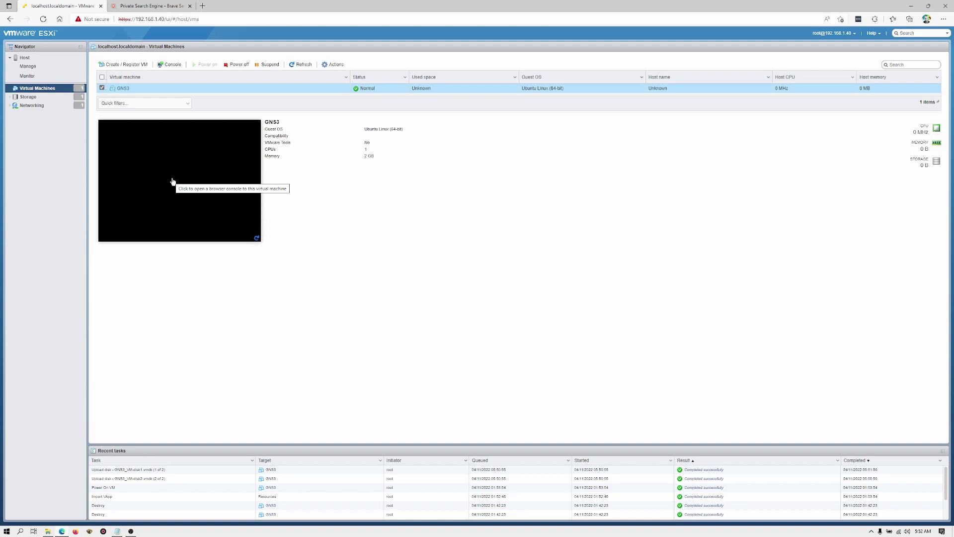
Open the GNS3 VM's browser console and move it to the page centre
left_click(186, 167)
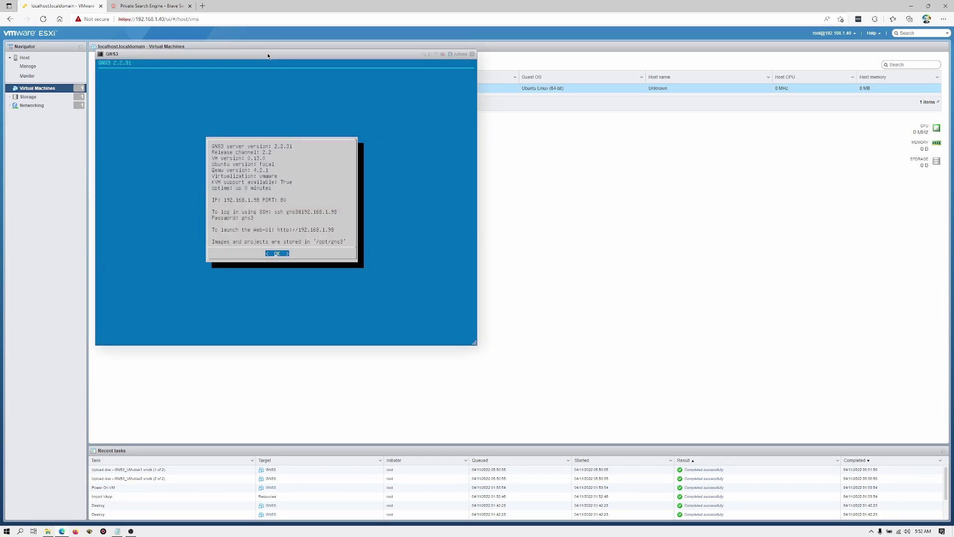
left_click_drag(269, 55, 431, 96)
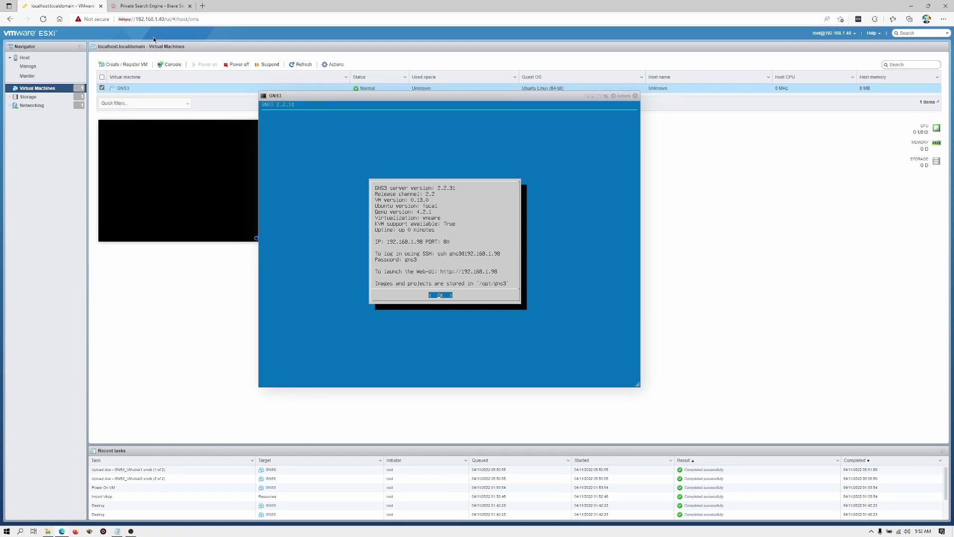
In the second browser tab, load the GNS3 Web UI at 192.168.1.98
left_click(149, 6)
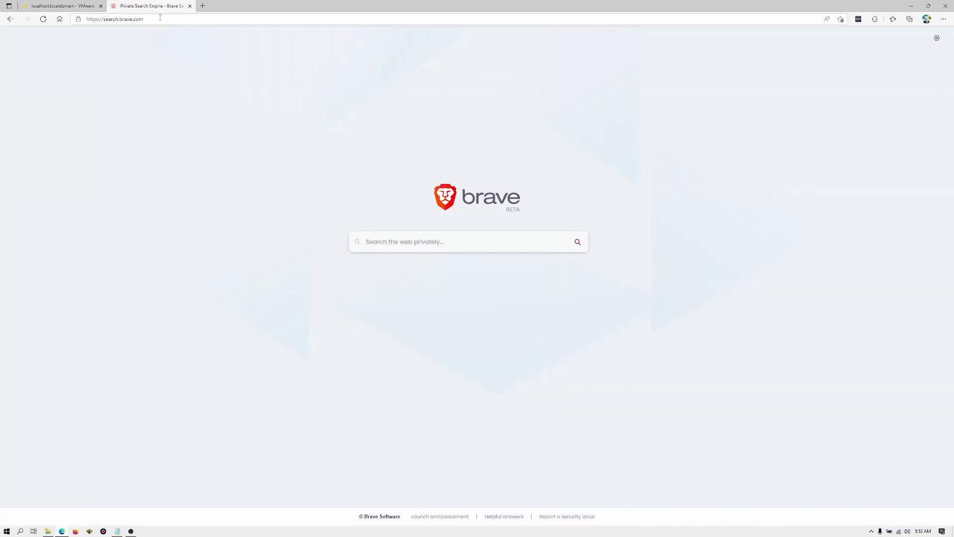
left_click(160, 17)
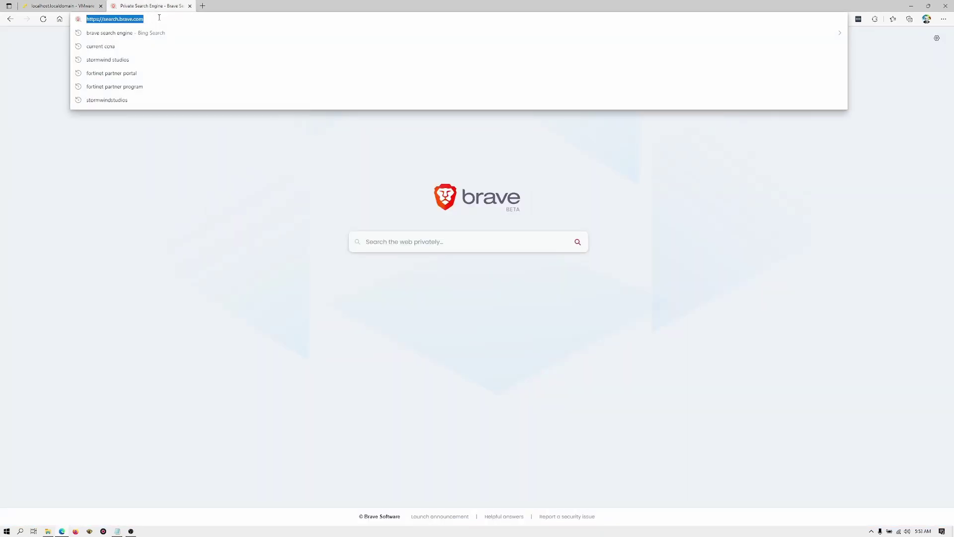
type("192.168")
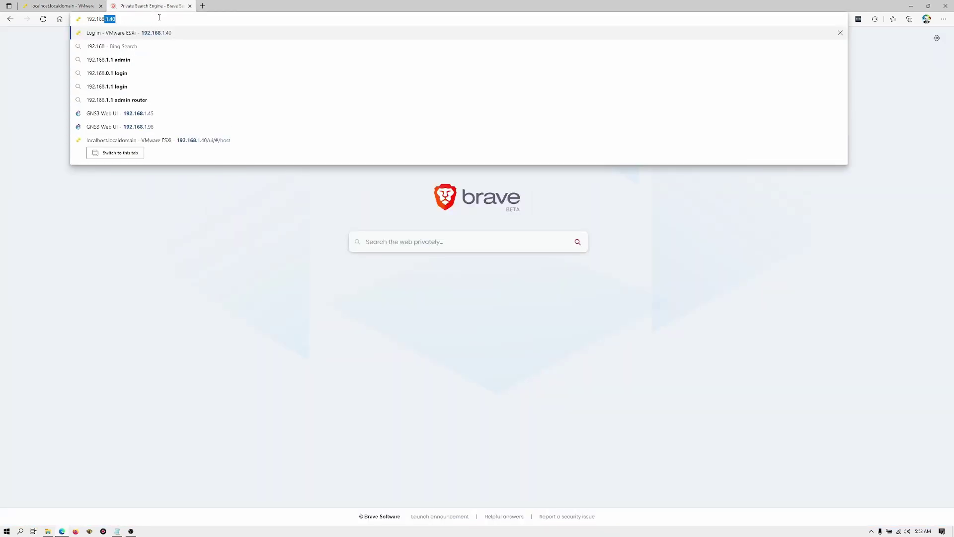
type(".1.98")
key("Return")
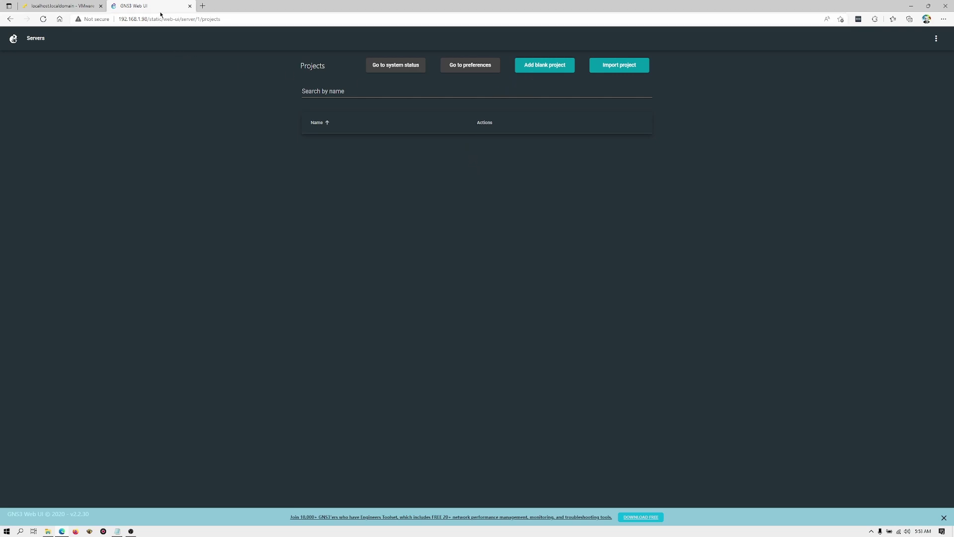
Return to the ESXi tab and show the GNS3 VM console full screen
left_click(59, 8)
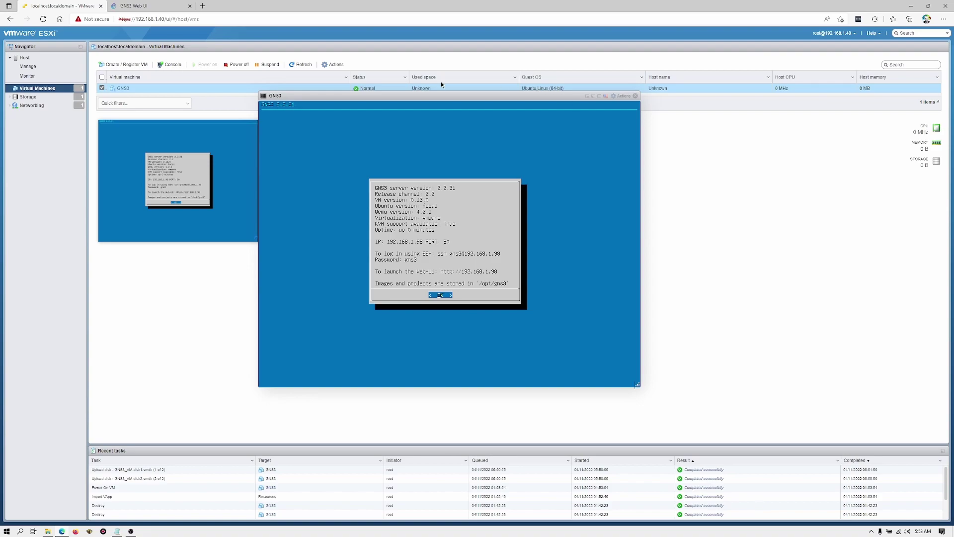
left_click(600, 97)
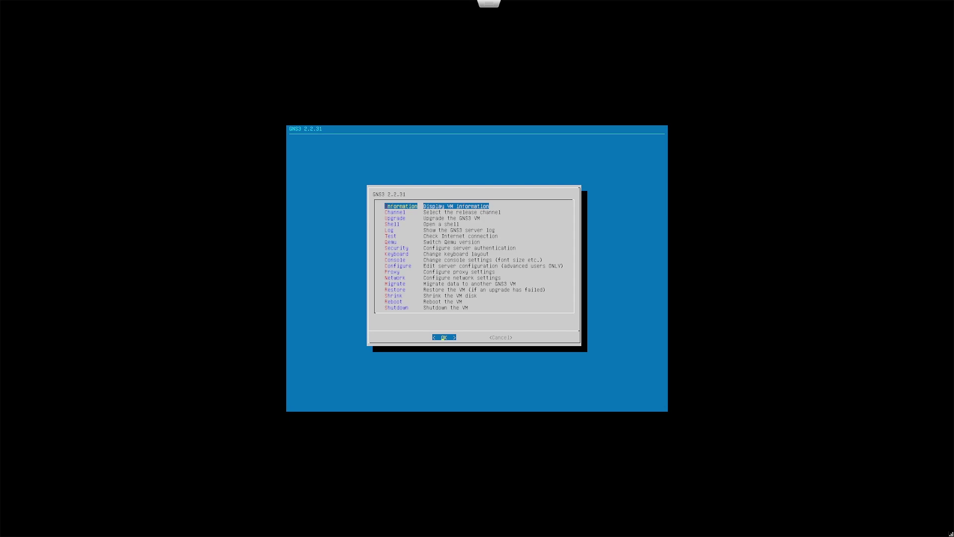
Select the Network entry in the GNS3 VM menu to edit its netplan config file
key("Down")
key("Down")
key("Down")
key("Down")
key("Down")
key("Down")
key("Down")
key("Down")
key("Down")
key("Down")
key("Down")
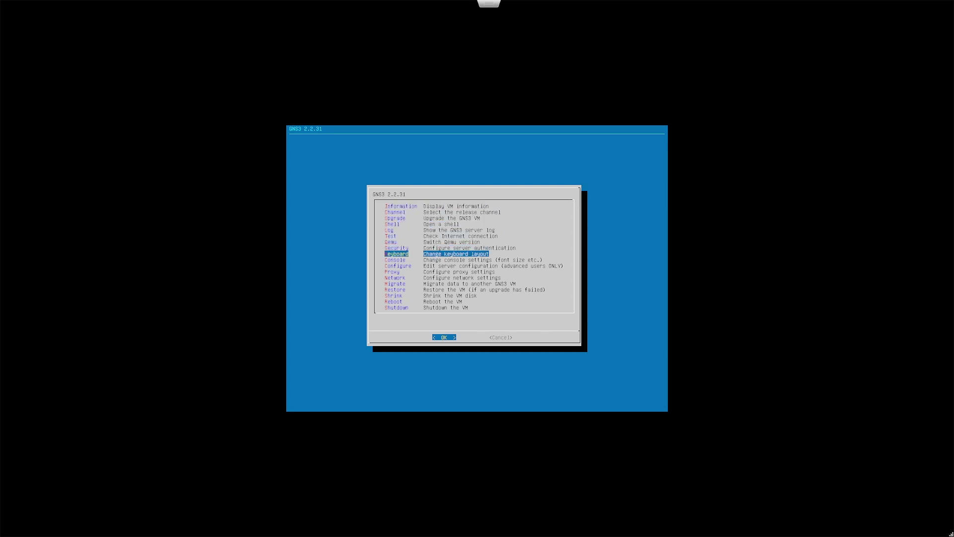
key("Down")
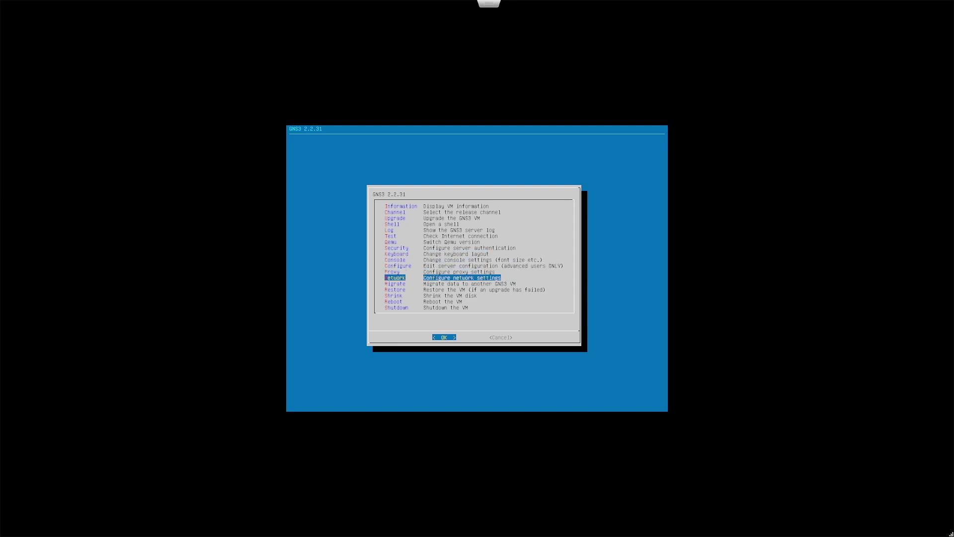
key("Up")
key("Up")
key("Up")
key("Up")
key("Up")
key("Up")
key("Up")
key("Up")
key("Up")
key("Up")
key("Up")
key("Up")
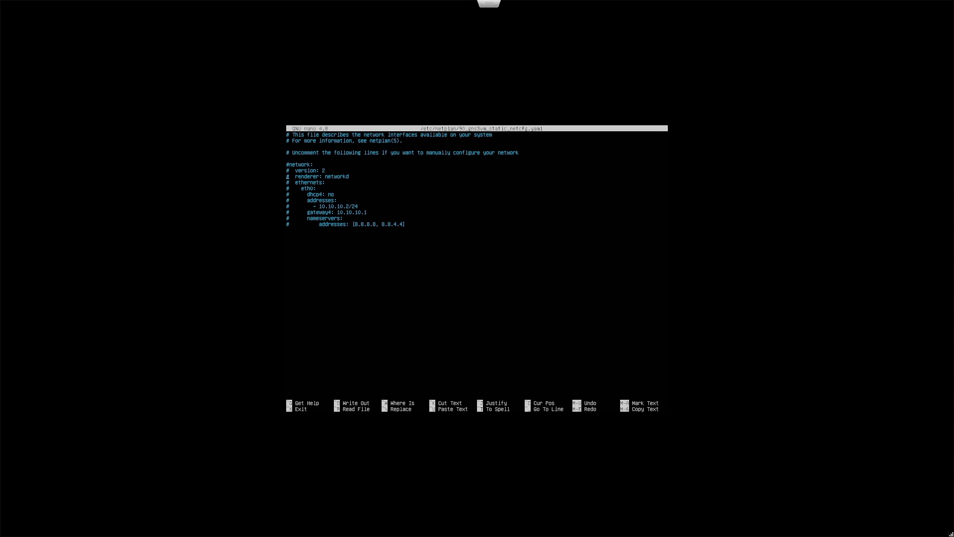
Remove the leading # from every netplan line, from network: down to the nameservers addresses
key("BackSpace")
key("Delete")
key("Down")
key("Delete")
key("Delete")
key("Delete")
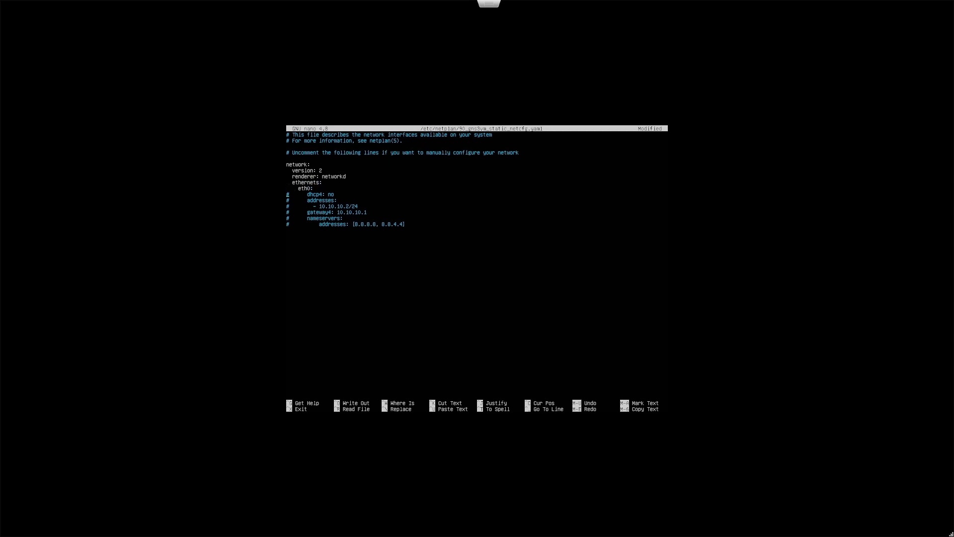
key("Delete")
key("Delete")
key("Down")
key("Delete")
key("Delete")
key("Delete")
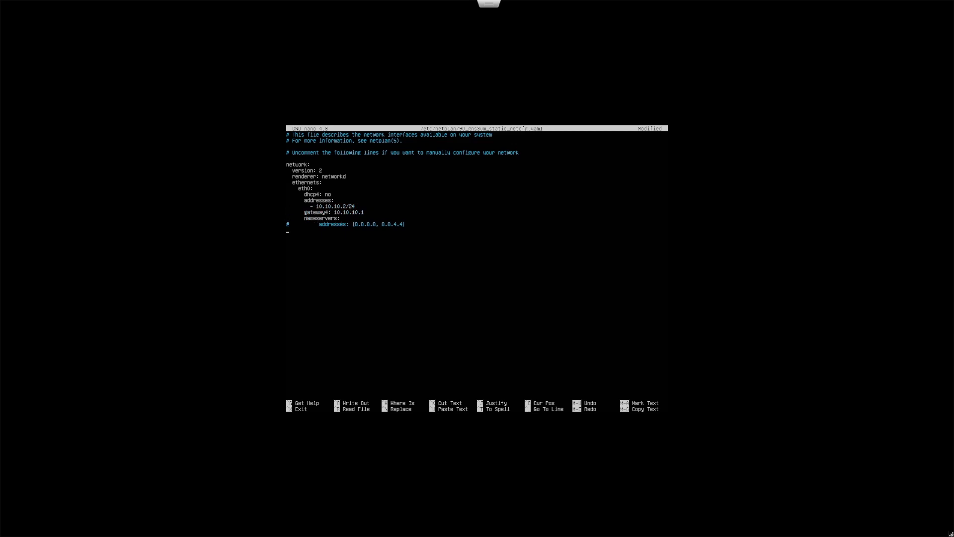
key("Delete")
Replace the eth0 address with 192.168.1.45/24 and the gateway4 with 192.168.1.254
key("BackSpace")
key("BackSpace")
key("BackSpace")
key("BackSpace")
key("BackSpace")
key("BackSpace")
key("BackSpace")
key("BackSpace")
key("BackSpace")
type("92.168.1.")
type("45")
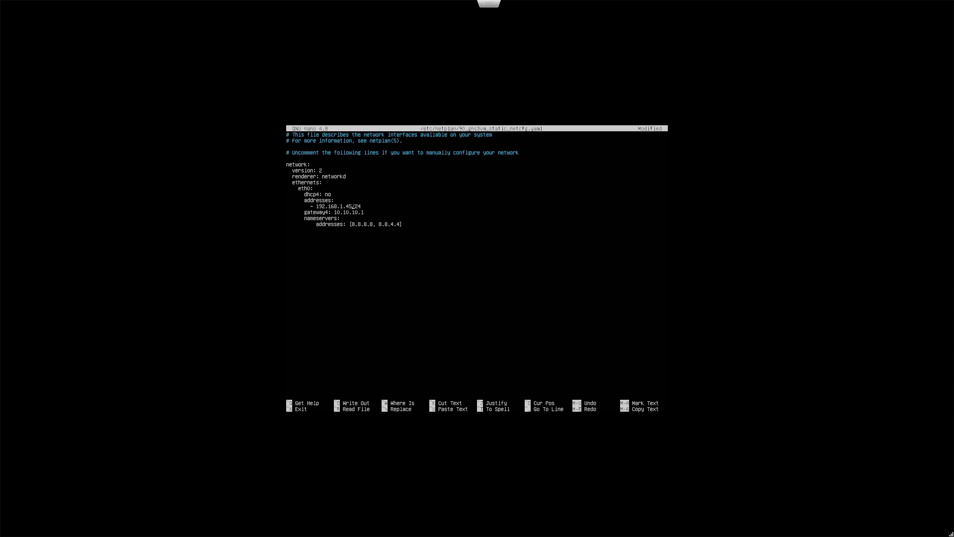
key("BackSpace")
key("BackSpace")
key("BackSpace")
key("BackSpace")
key("BackSpace")
key("BackSpace")
type("92.168.1")
Exit nano and confirm saving the modified netplan file
key("ctrl+x")
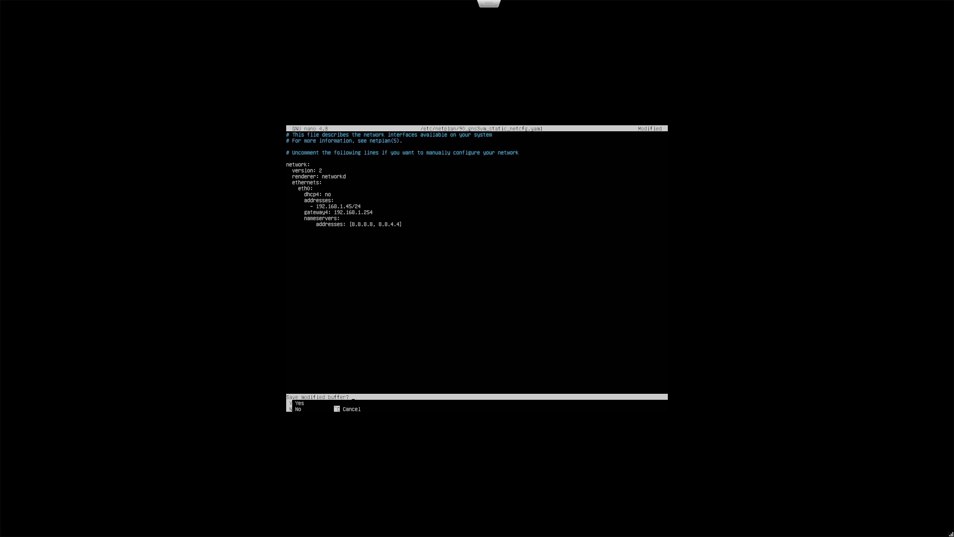
key("y")
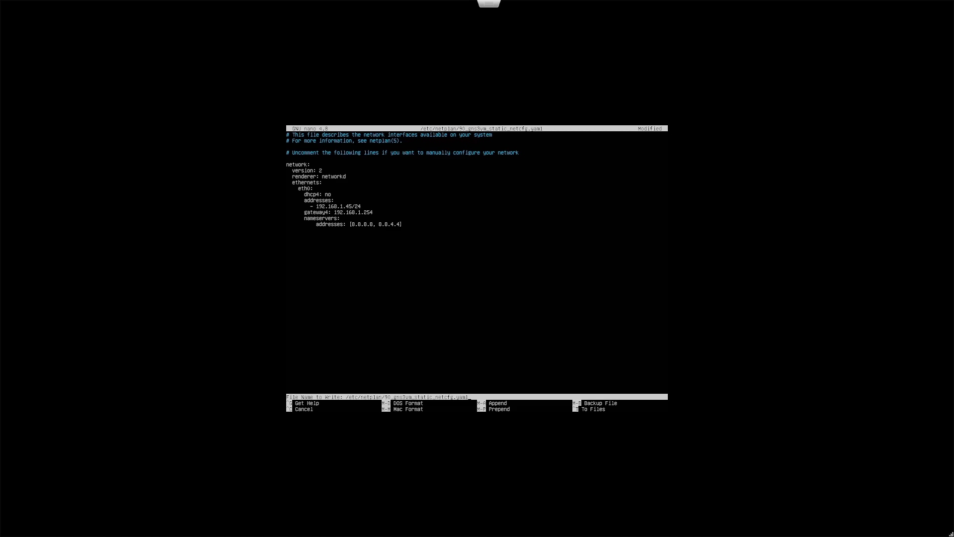
Confirm the file name to save, then leave full screen once the VM shows 192.168.1.45
key("Return")
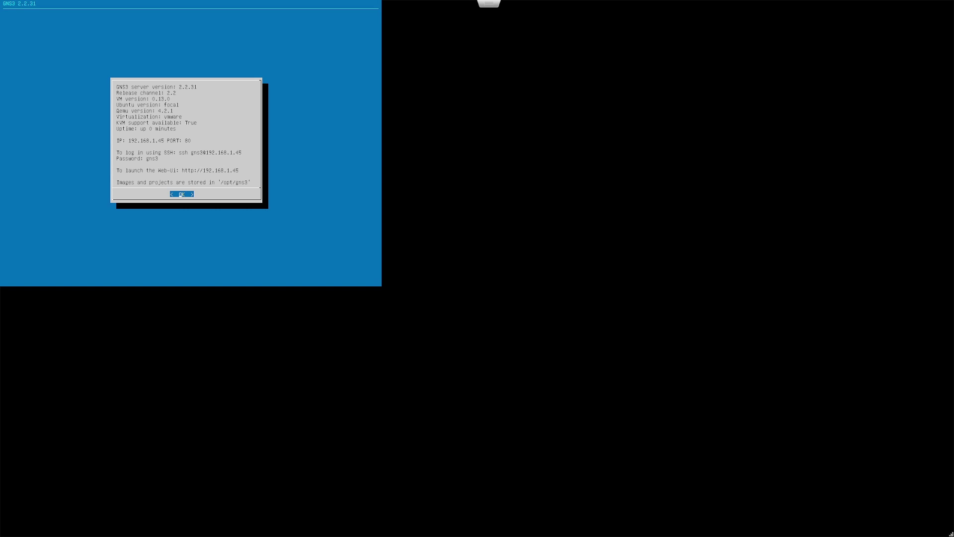
key("Escape")
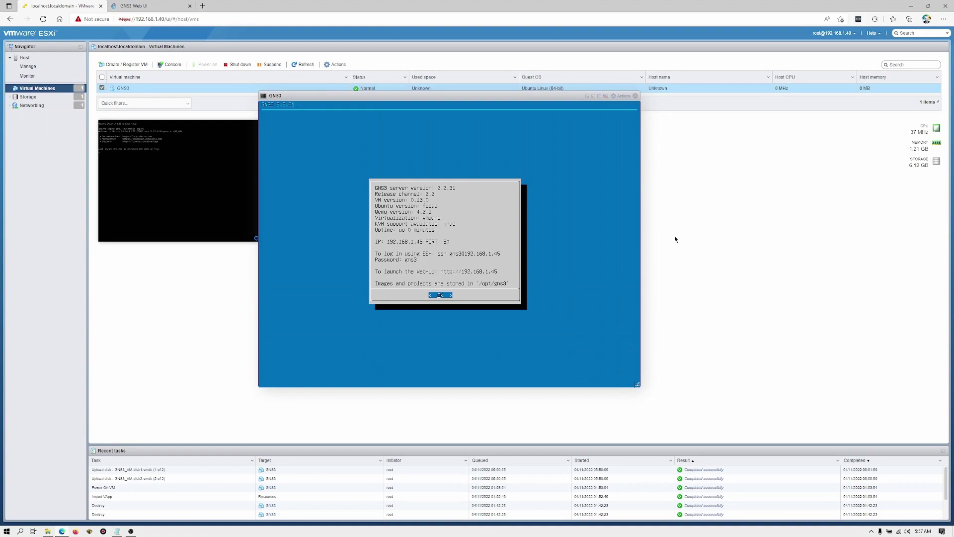
Load the GNS3 Web UI from the new address 192.168.1.45 in its browser tab
left_click(147, 7)
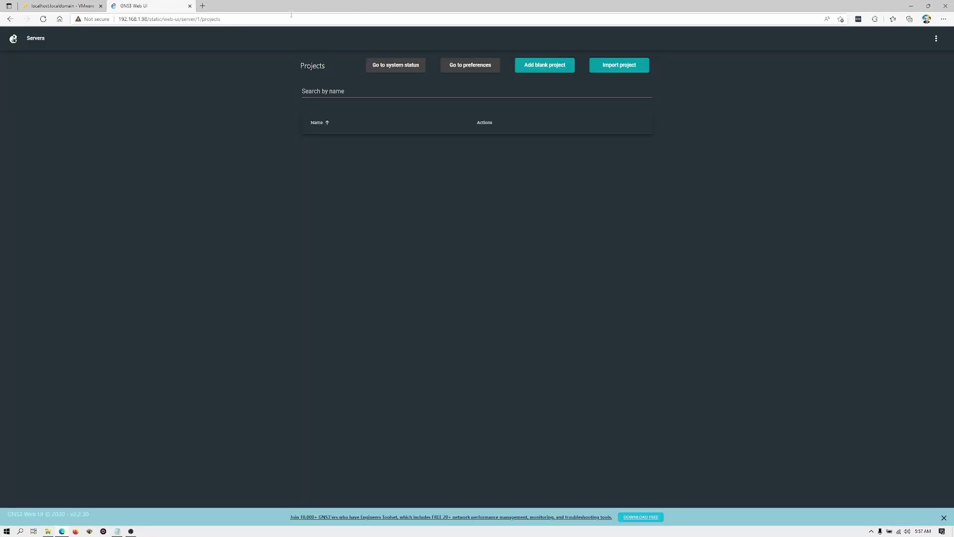
left_click(44, 20)
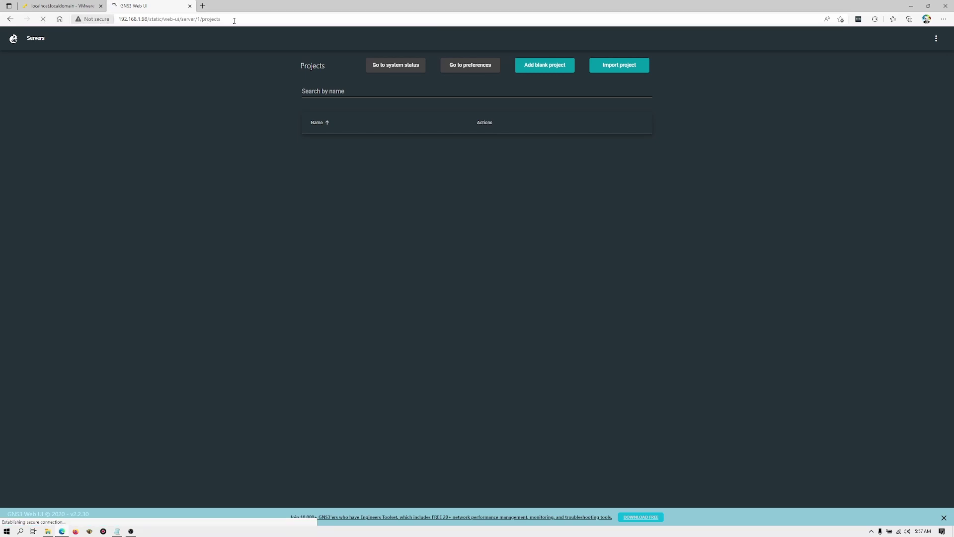
left_click(263, 19)
key("shift+Left")
key("shift+Left")
key("shift+Left")
key("shift+Left")
key("shift+Left")
key("shift+Left")
key("shift+Left")
key("shift+Left")
key("shift+Left")
key("shift+Left")
key("shift+Left")
key("shift+Left")
key("shift+Left")
key("End")
key("shift+Left")
key("shift+Left")
key("shift+Left")
key("shift+Left")
key("shift+Left")
key("shift+Left")
key("shift+Left")
key("shift+Left")
key("shift+Left")
key("shift+Left")
key("shift+Left")
key("shift+Left")
key("shift+Left")
key("shift+Left")
key("shift+Left")
key("shift+Left")
key("shift+Left")
key("shift+Left")
key("shift+Left")
key("shift+Left")
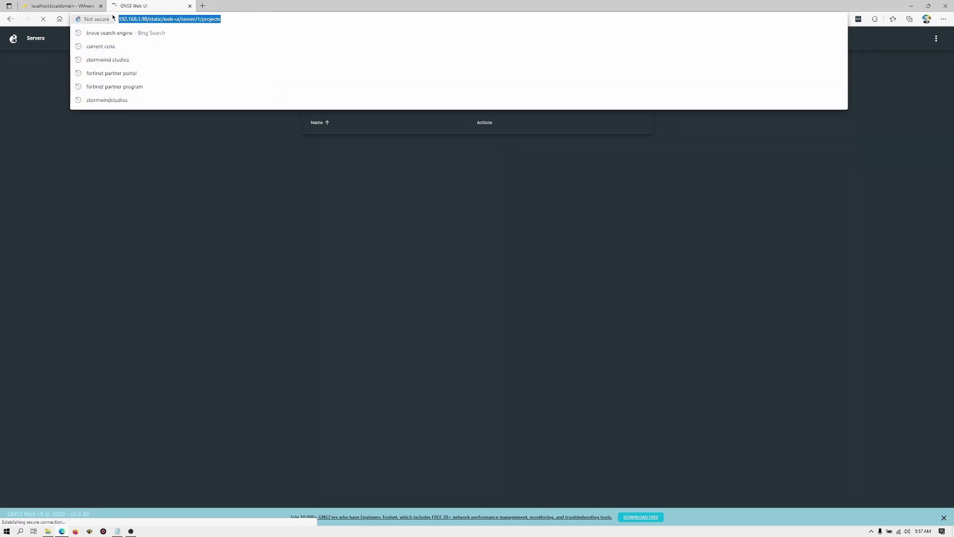
type("192.168.")
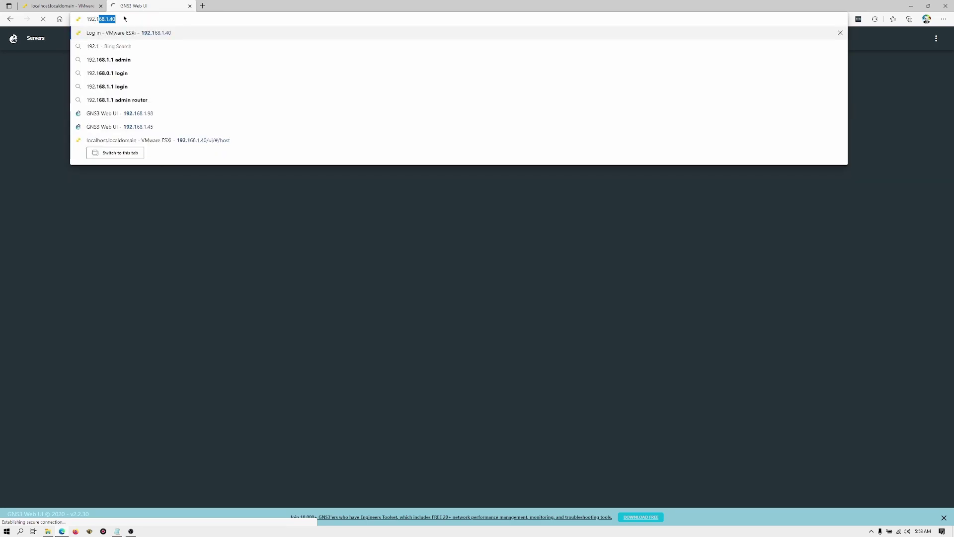
type("1.45")
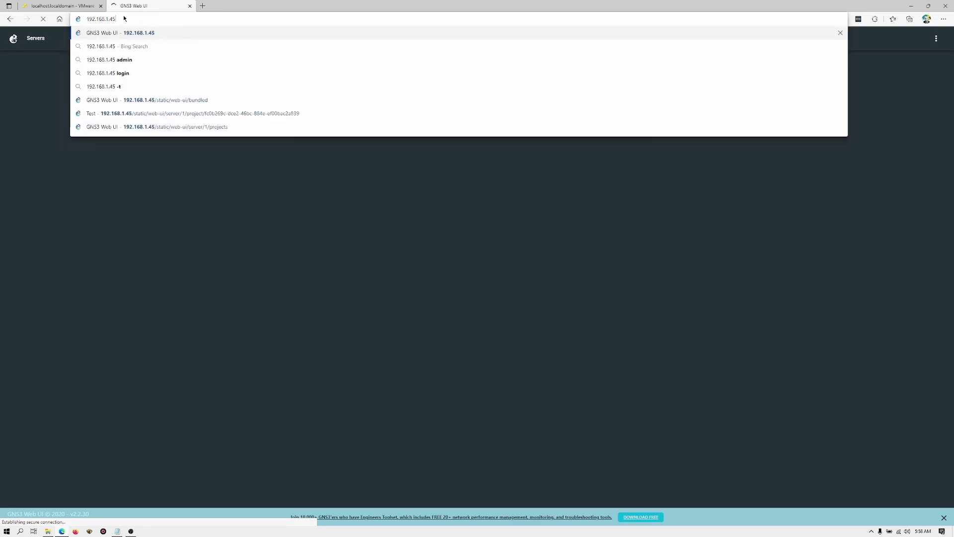
key("Return")
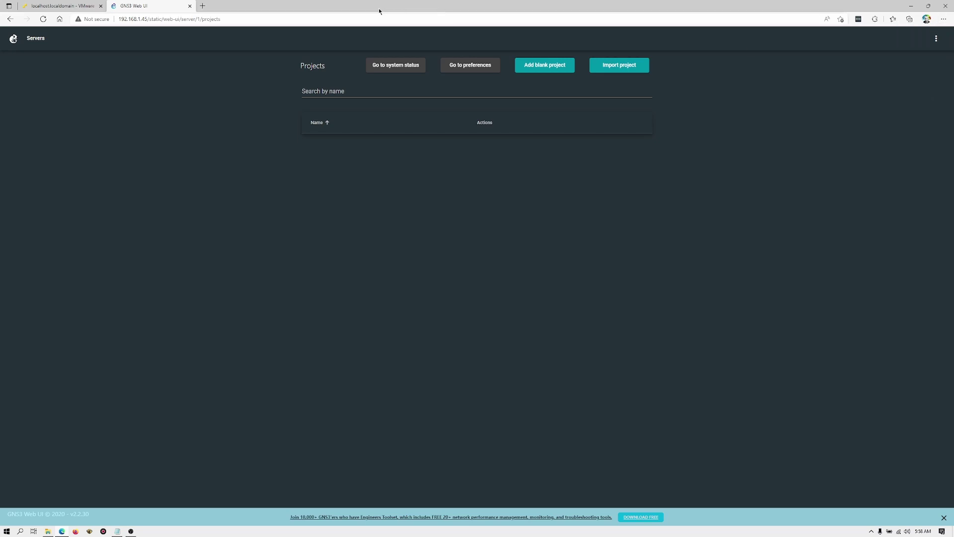
Create a blank project named Test and start placing a VPCS node on its canvas
left_click(544, 68)
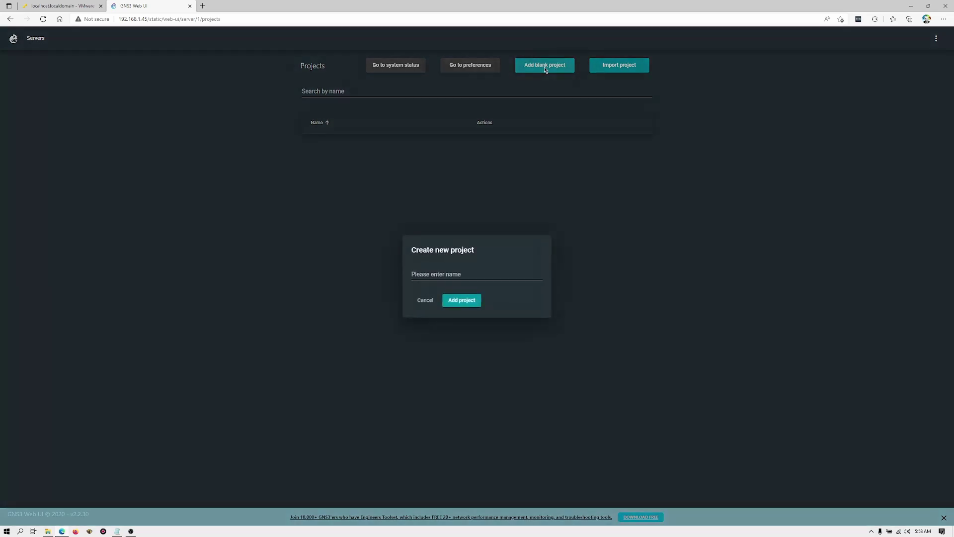
left_click(456, 275)
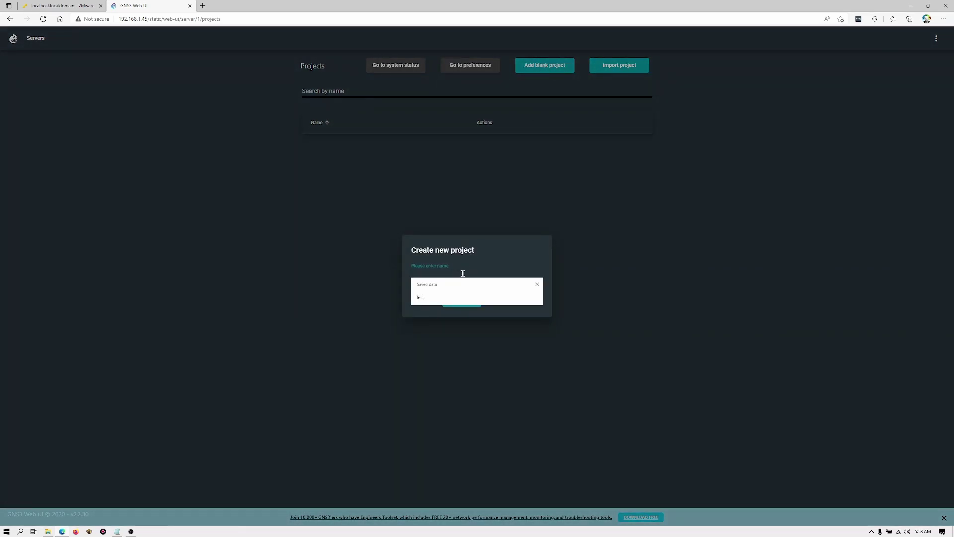
type("Test")
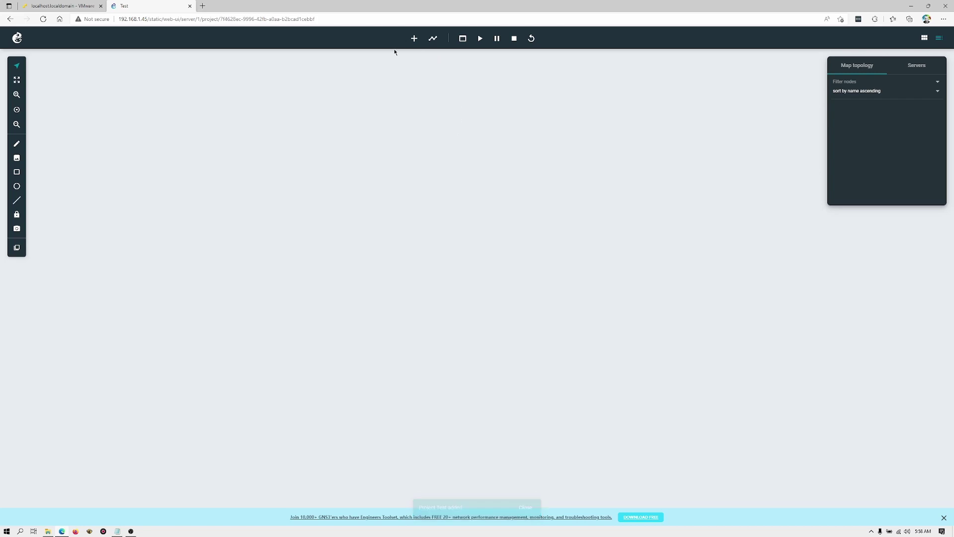
left_click(415, 43)
left_click_drag(501, 191, 341, 261)
Drop PC1 and an Ethernet switch on the map, then line up PC1, Switch1 and PC2
left_click_drag(501, 188, 524, 302)
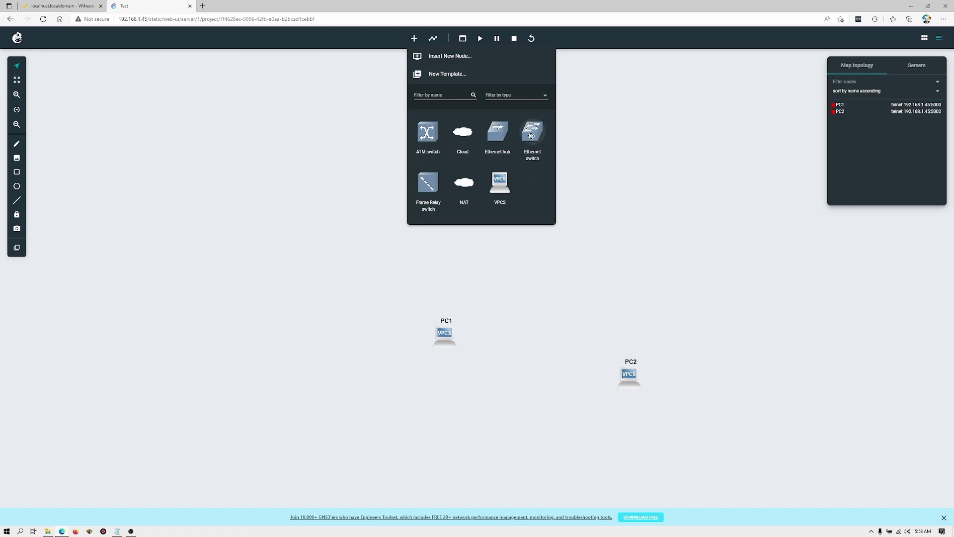
left_click_drag(531, 134, 529, 300)
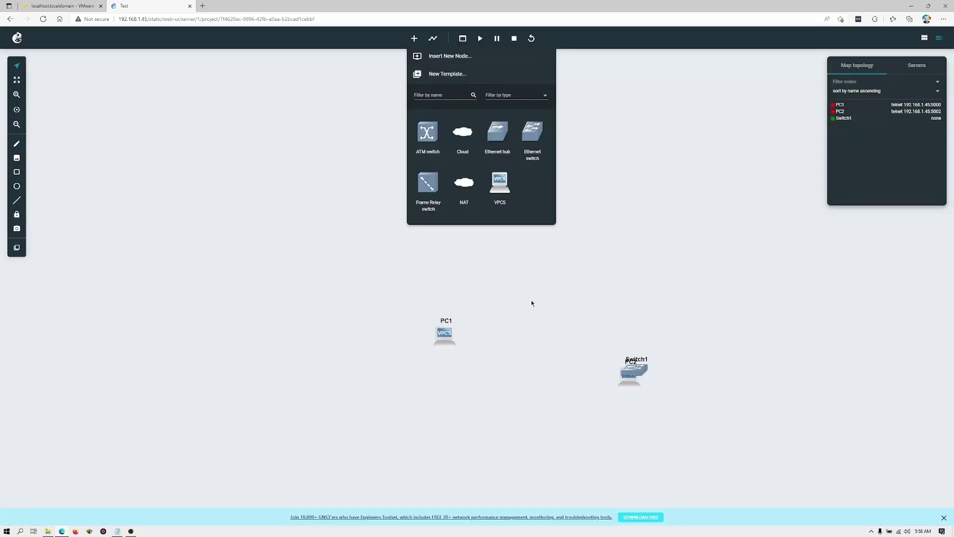
left_click(529, 289)
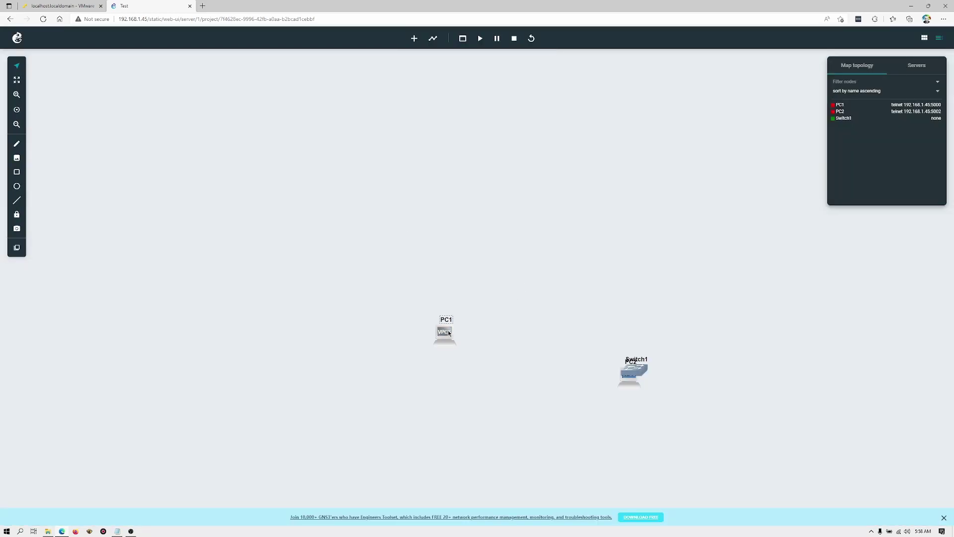
left_click_drag(449, 330, 368, 271)
left_click_drag(643, 375, 468, 277)
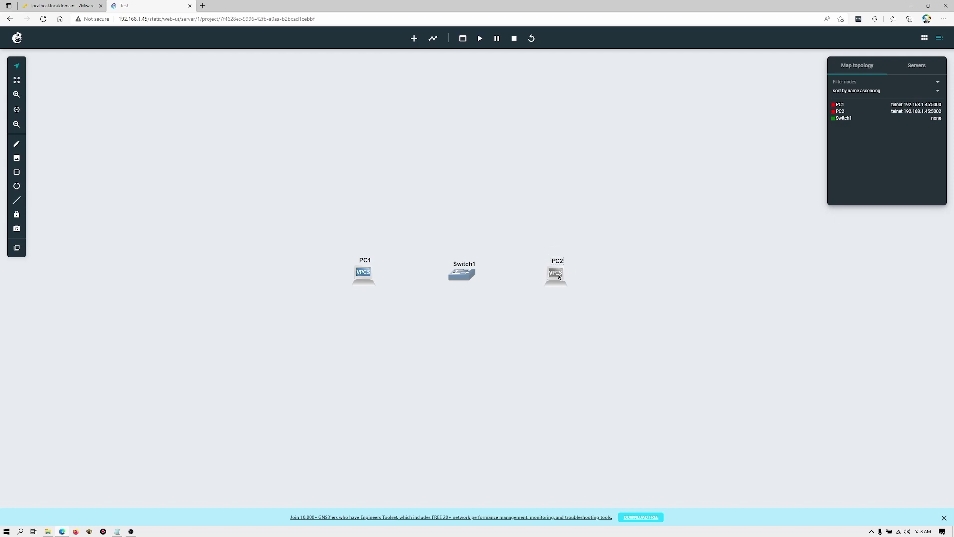
Link PC1's Ethernet0 to Switch1's Ethernet0
left_click(433, 41)
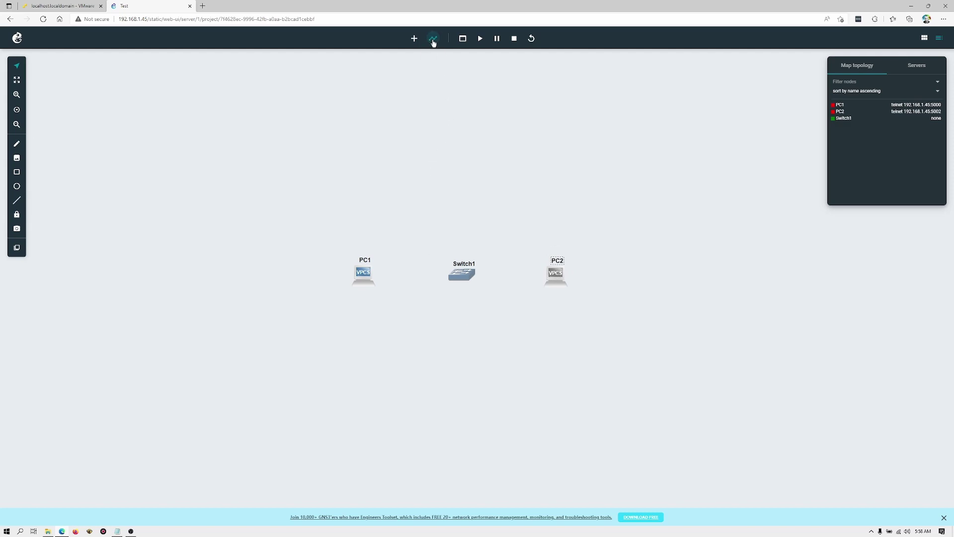
left_click(366, 271)
left_click(390, 281)
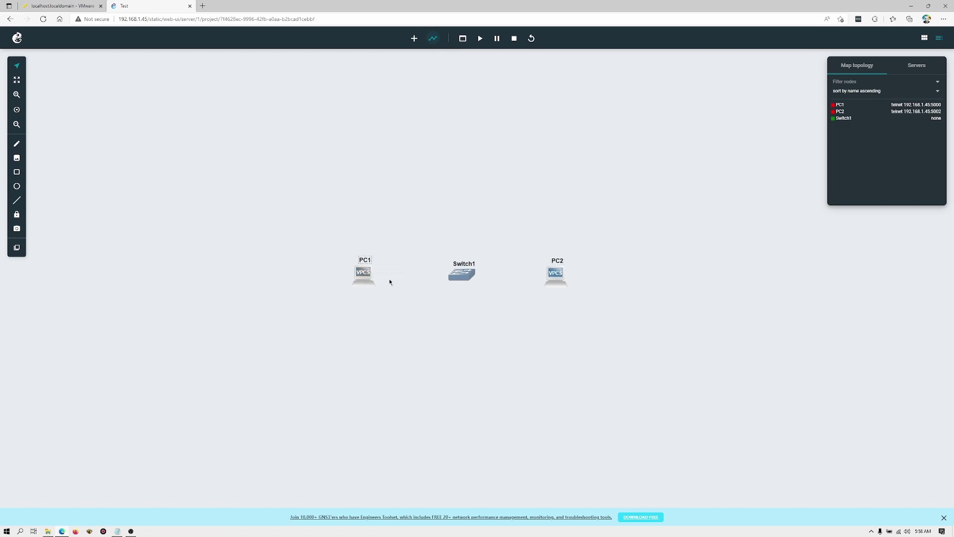
left_click(467, 275)
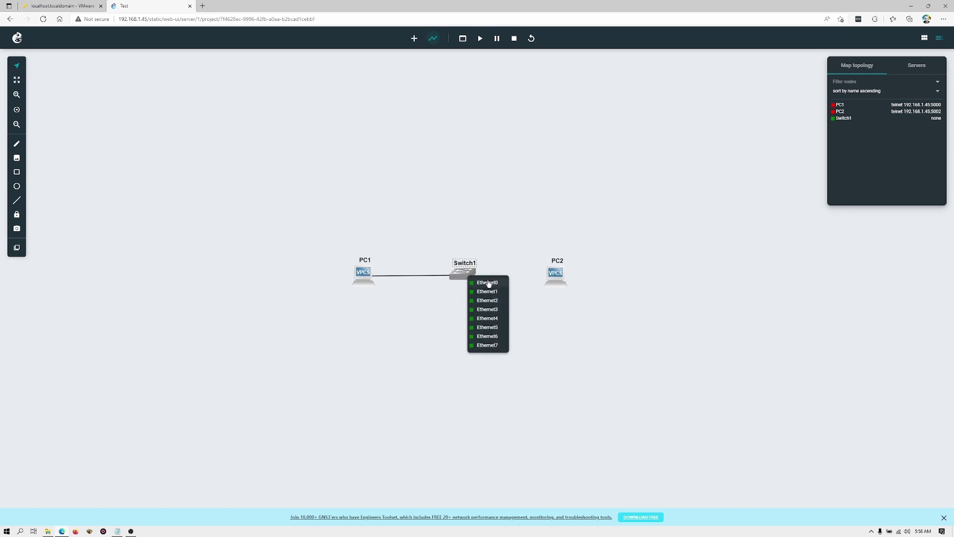
left_click(488, 283)
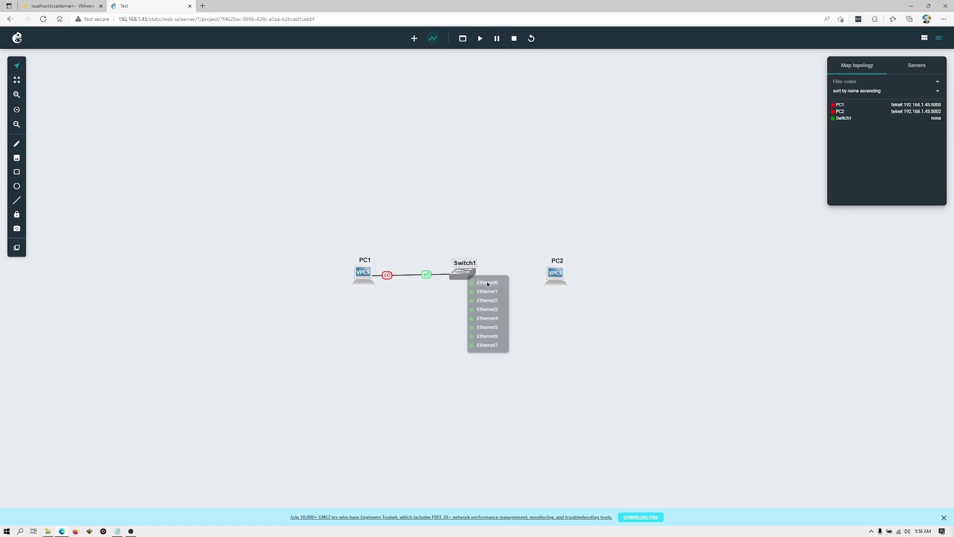
Link PC2's Ethernet0 to Switch1's Ethernet1 and start all nodes
left_click(555, 276)
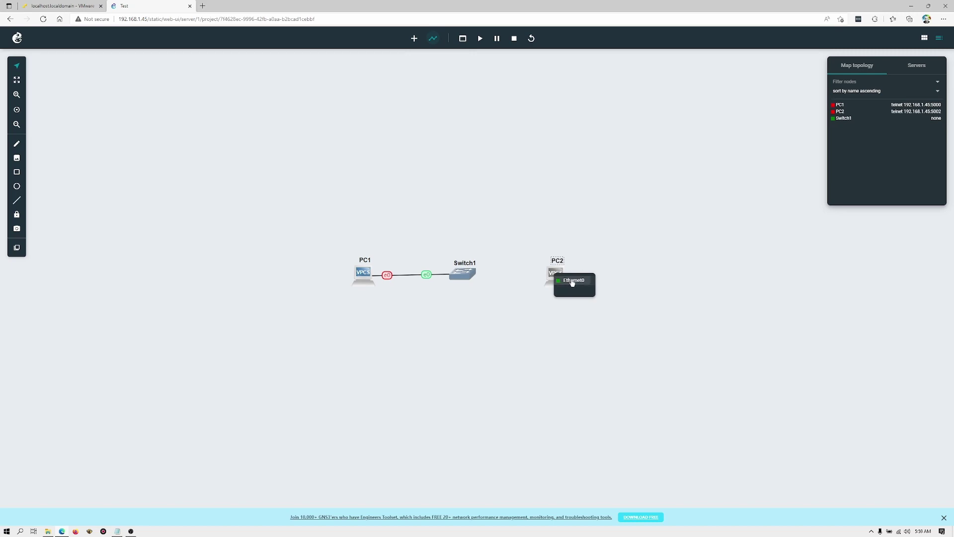
left_click(570, 280)
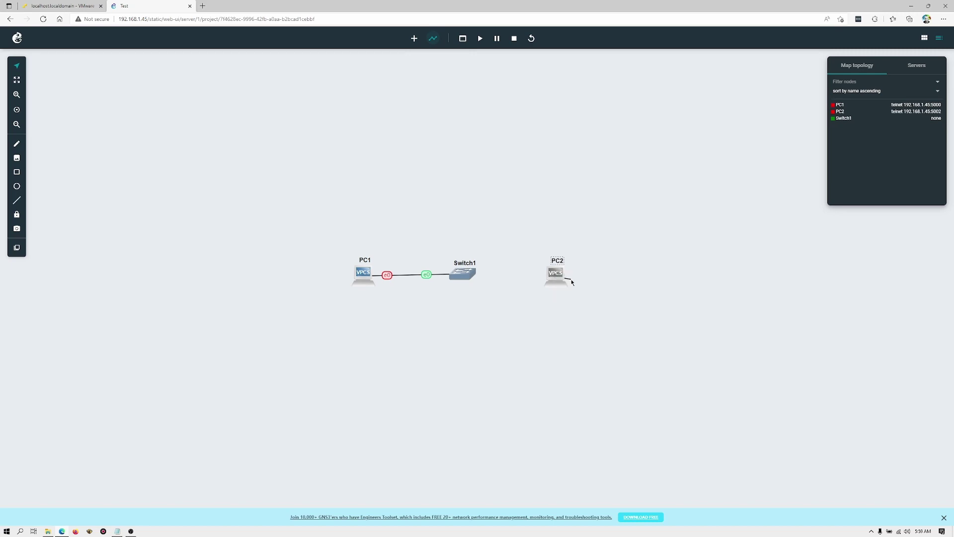
left_click(466, 281)
left_click(479, 293)
left_click(480, 41)
Open PC1's web console and move the console panel higher up
right_click(363, 279)
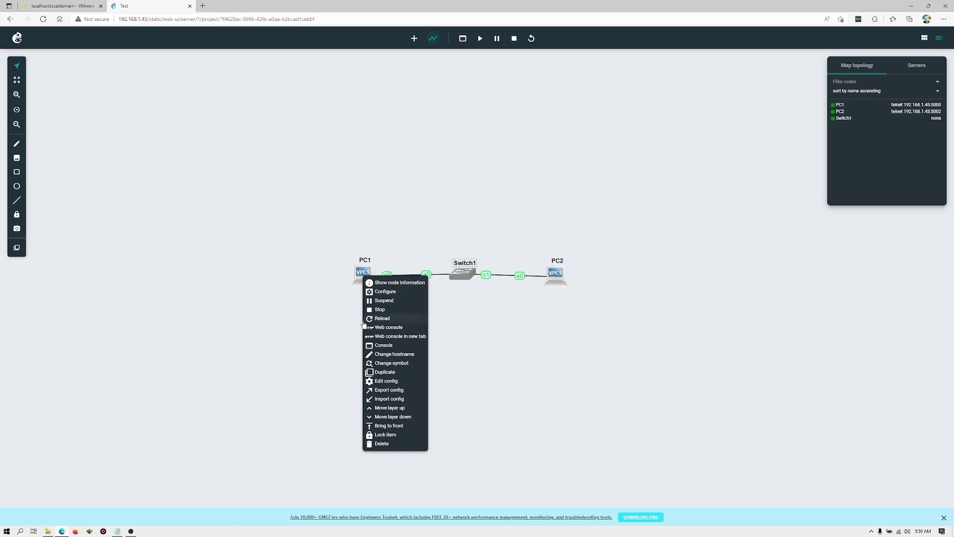
left_click(388, 328)
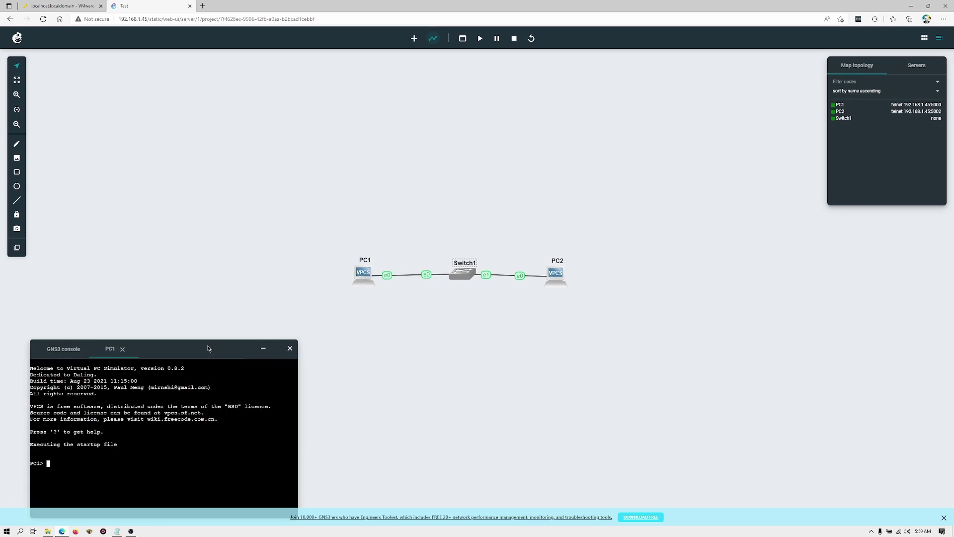
left_click_drag(169, 349, 199, 179)
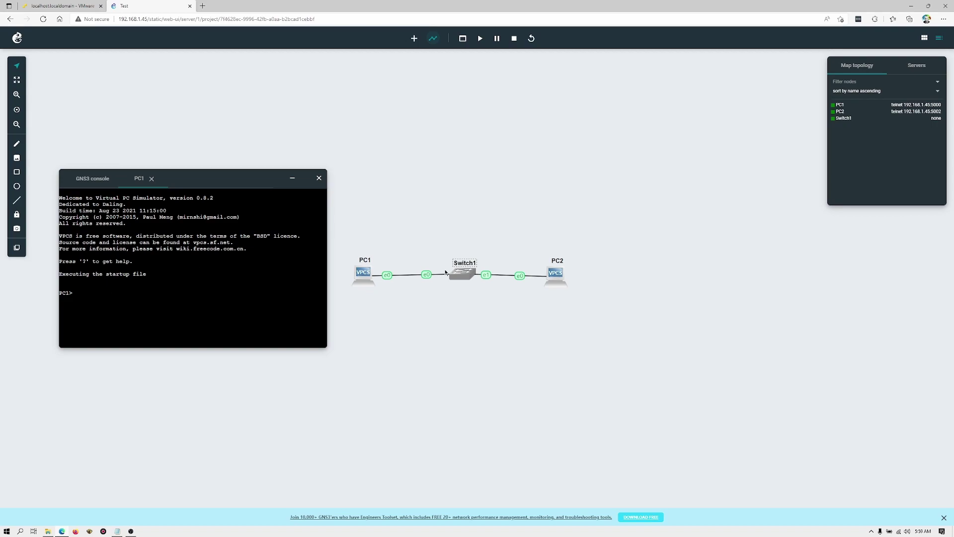
Open PC2's web console as well, then switch back to the PC1 tab
right_click(553, 274)
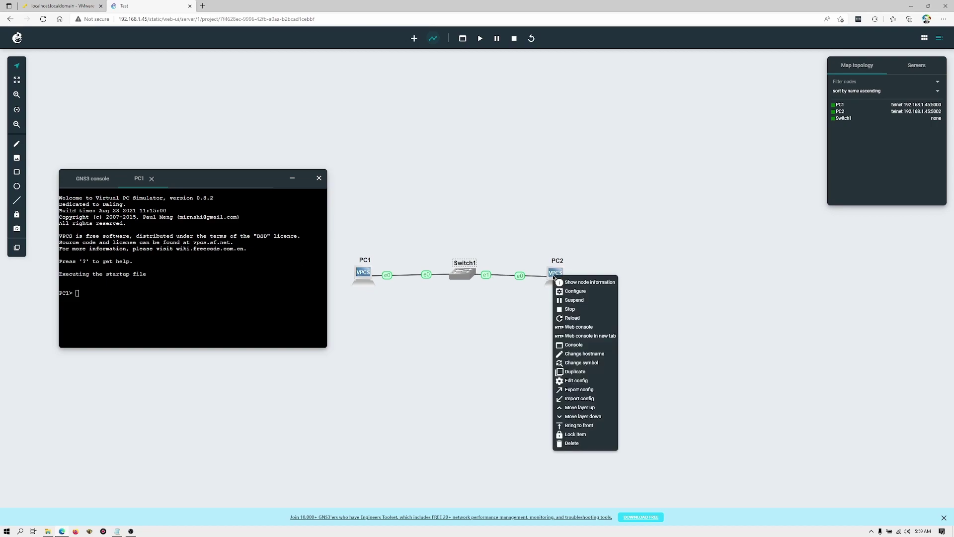
left_click(578, 327)
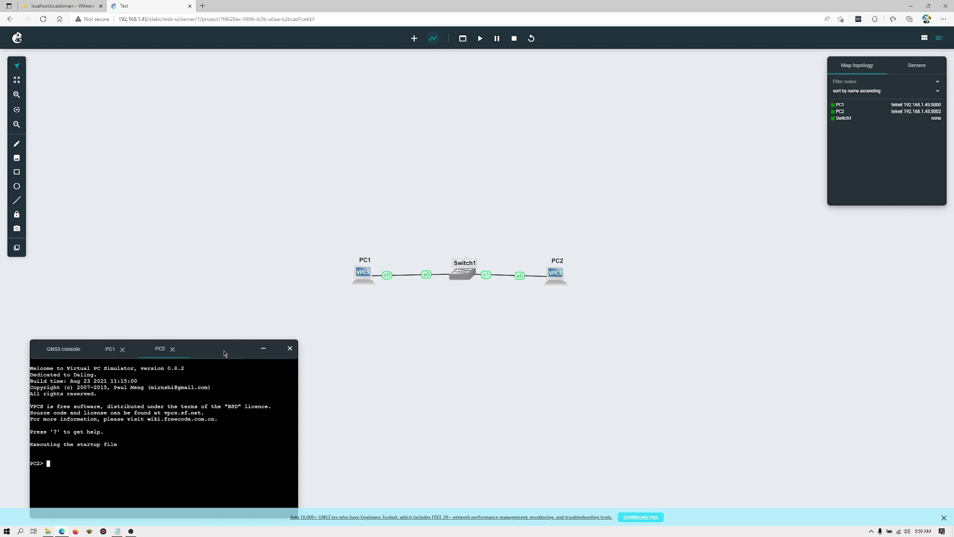
left_click_drag(225, 353, 249, 207)
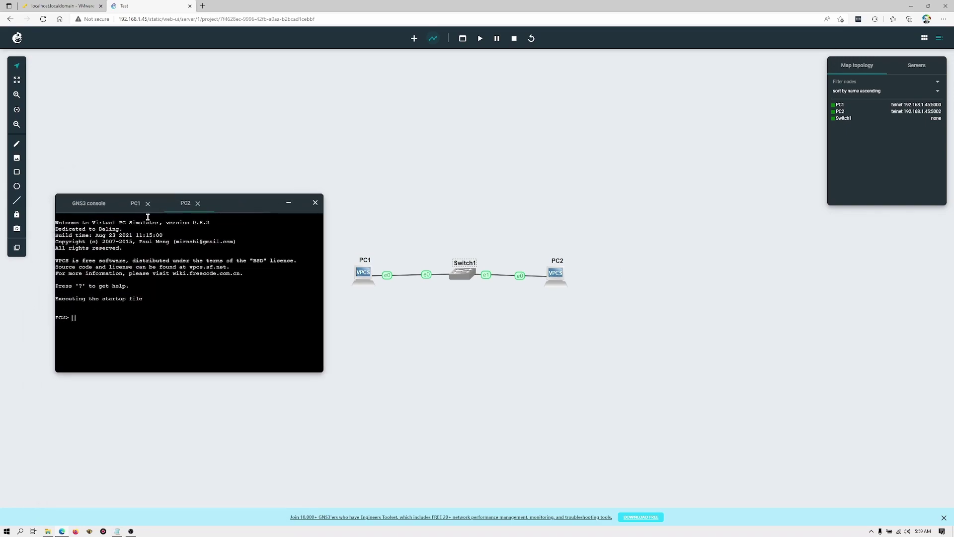
left_click(135, 209)
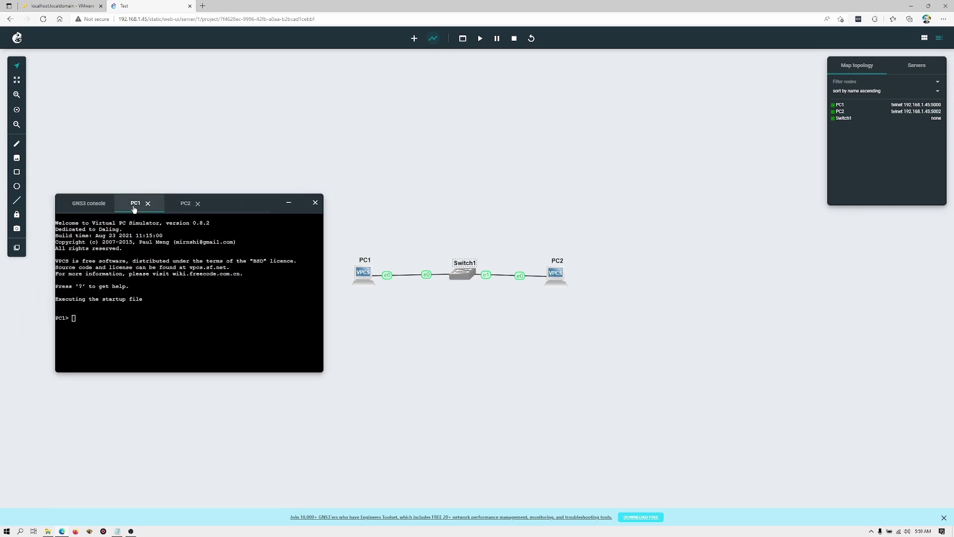
Uncomment the 'ip 192.168.1.1 255.0.0.0' line in PC1's startup config and apply it
right_click(358, 282)
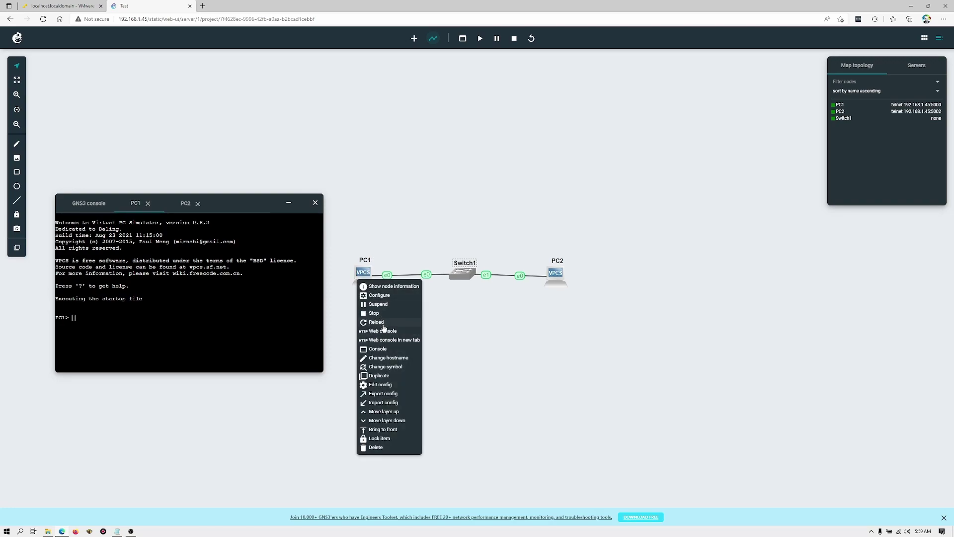
left_click(376, 385)
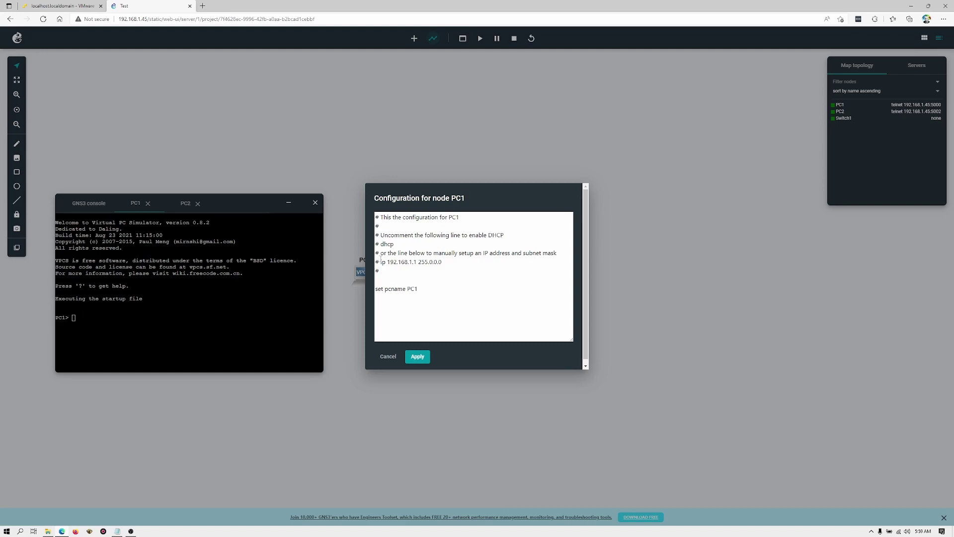
left_click(380, 219)
left_click(379, 262)
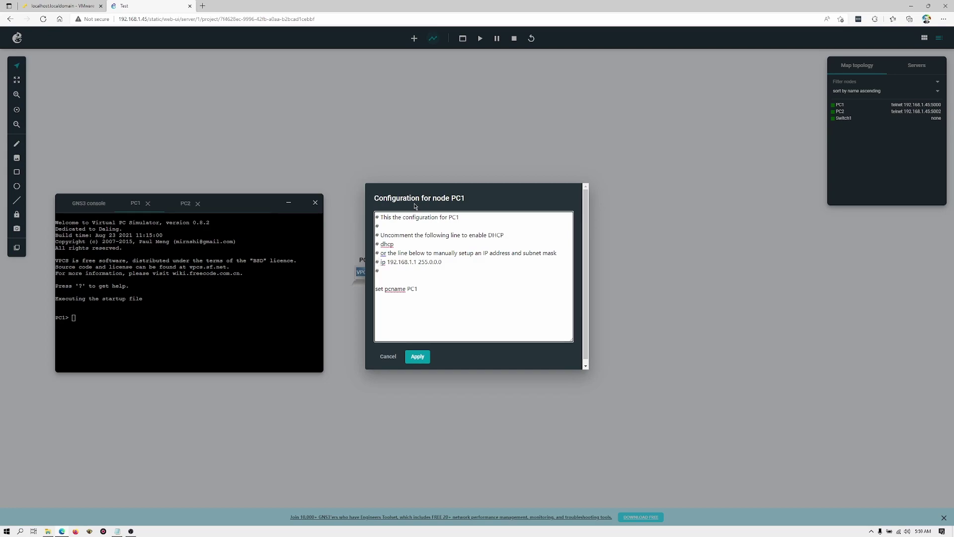
key("BackSpace")
key("Delete")
left_click(424, 357)
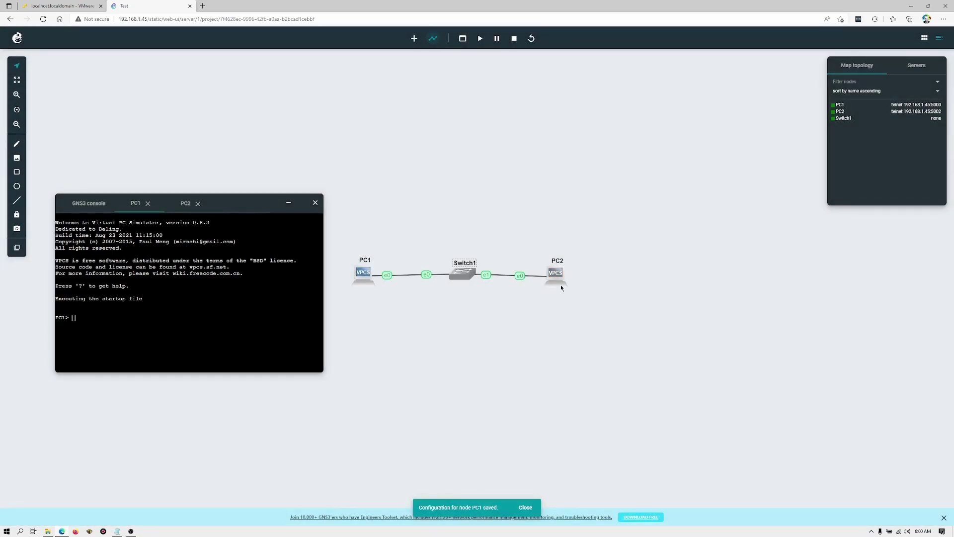
Uncomment PC2's startup ip line, change it to 192.168.1.2 255.0.0.0, and apply
right_click(558, 275)
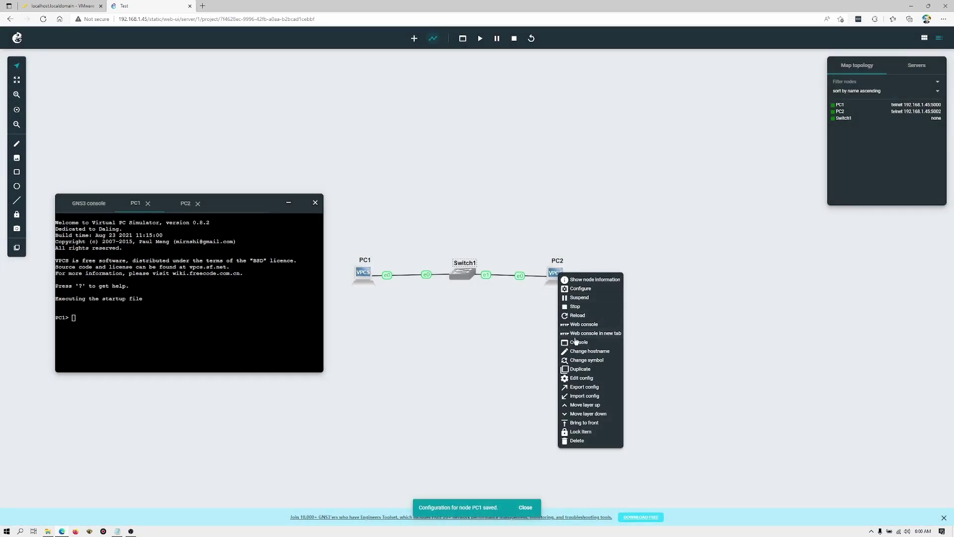
left_click(580, 378)
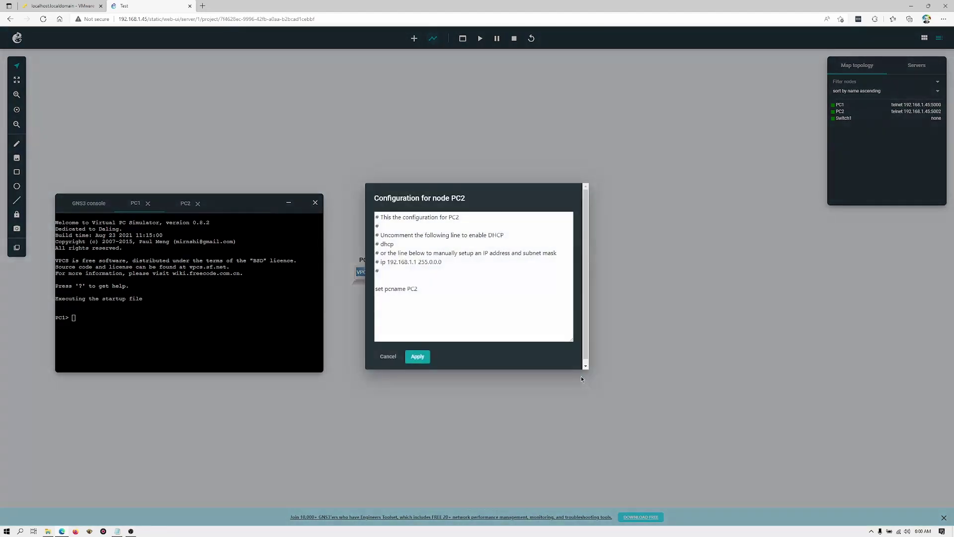
left_click(377, 262)
left_click(381, 262)
key("BackSpace")
key("BackSpace")
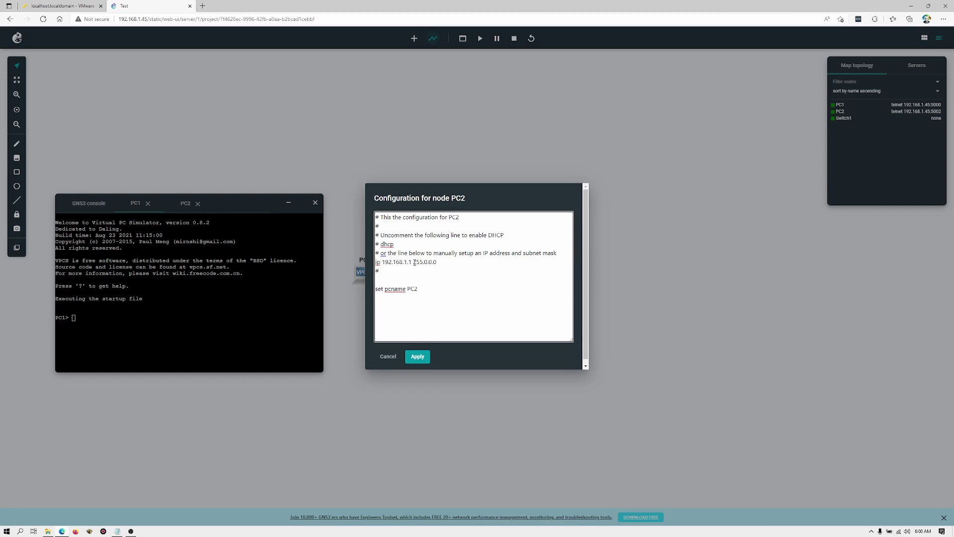
key("BackSpace")
type("2")
left_click(423, 358)
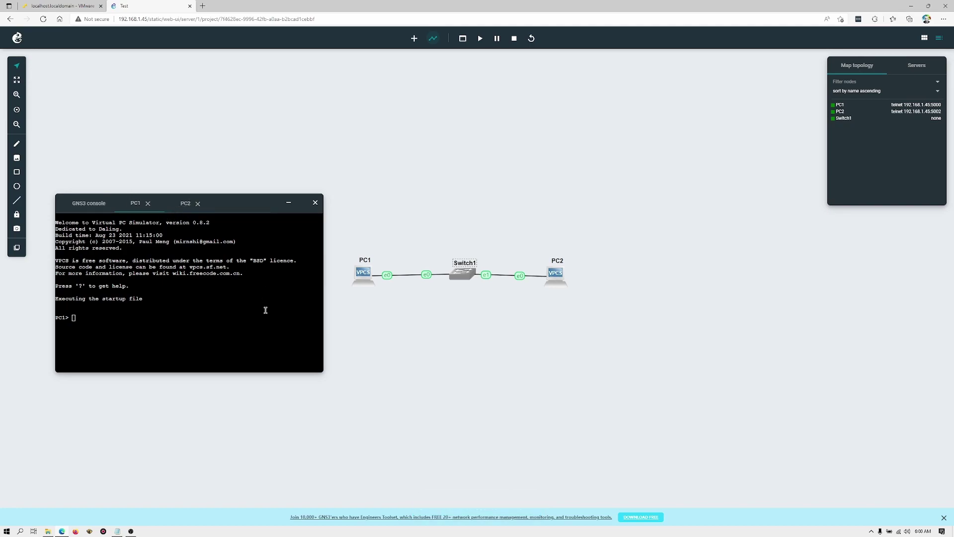
Ping 192.168.1.2 from PC1's console, which reports the host not reachable
left_click(139, 203)
left_click(90, 319)
type("ping 192.168.1.2")
key("Return")
Review PC1's startup configuration and close it without changes
right_click(366, 277)
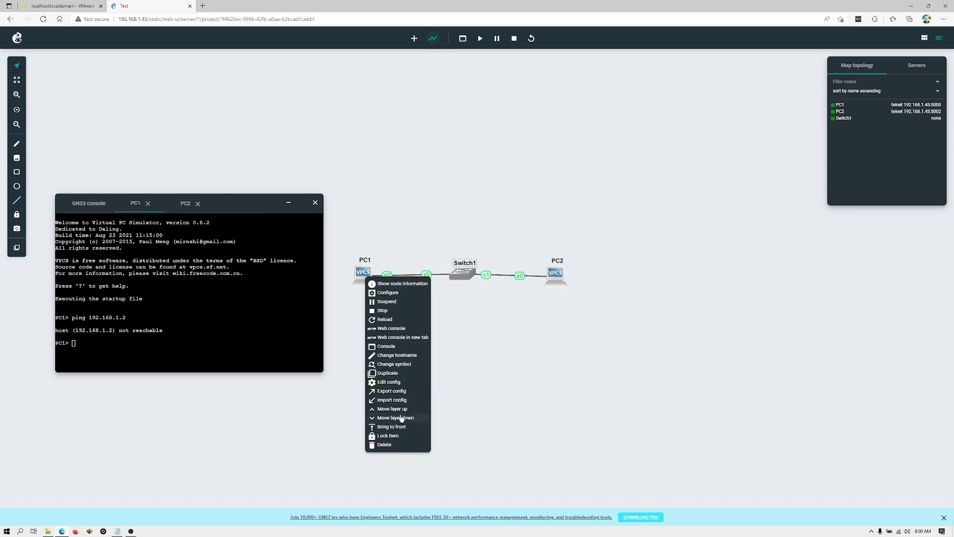
left_click(386, 383)
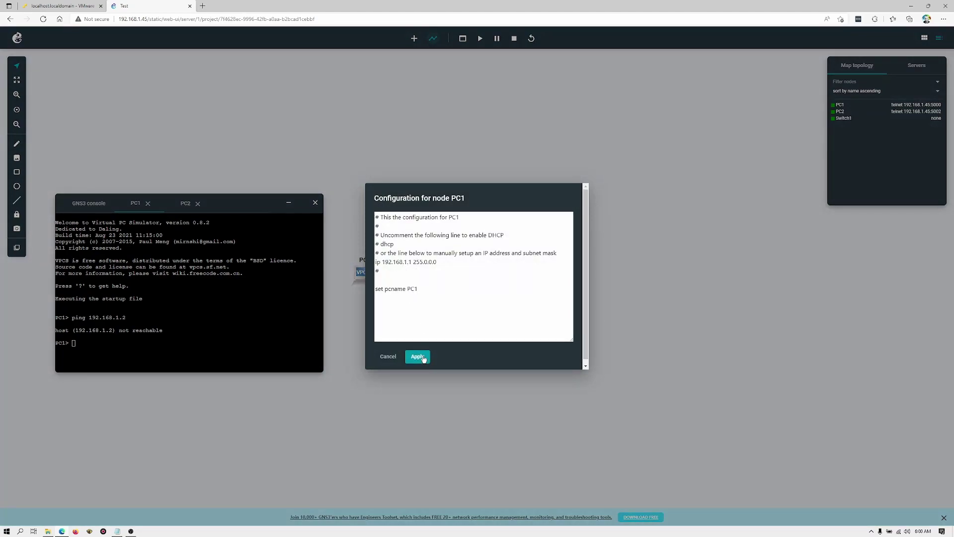
left_click(388, 356)
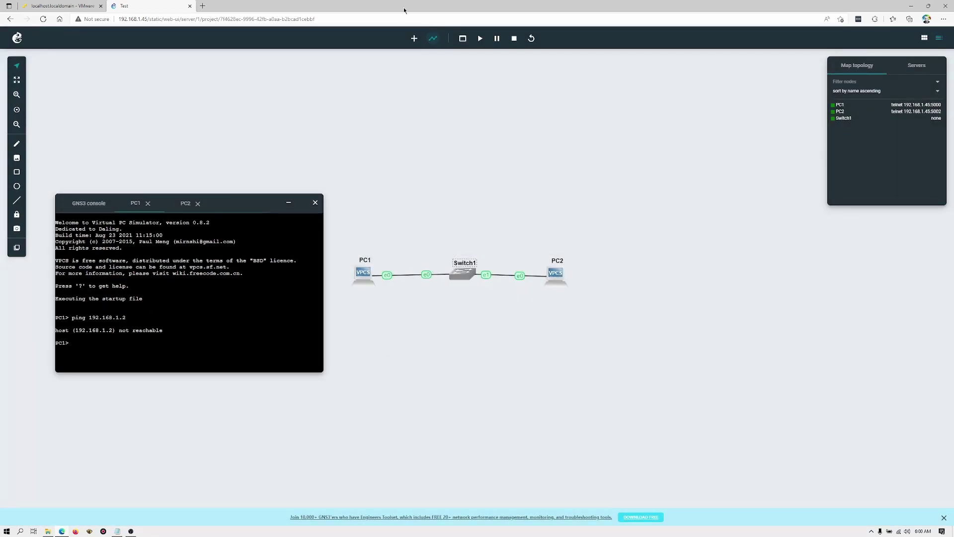
Reload all nodes to apply the new addresses, then bring up PC1's context menu
left_click(532, 38)
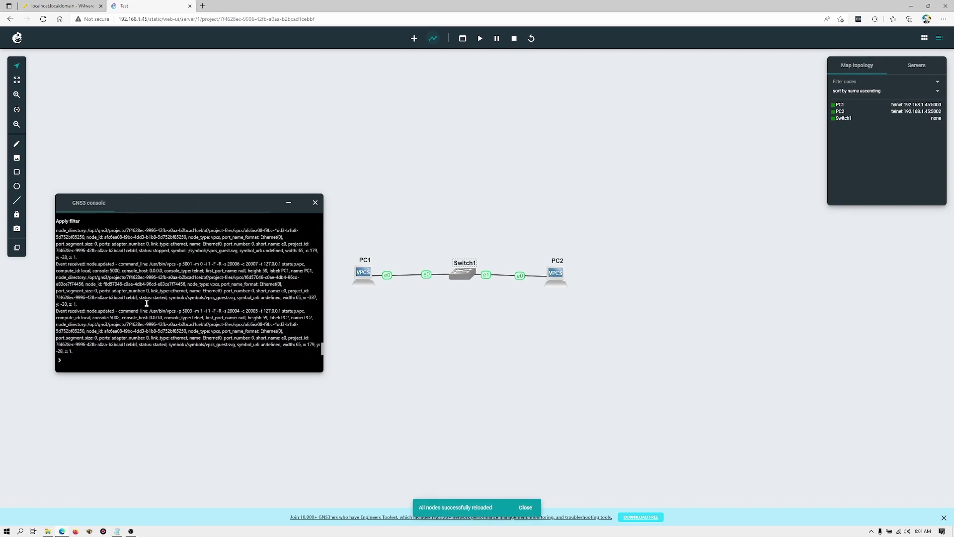
right_click(367, 280)
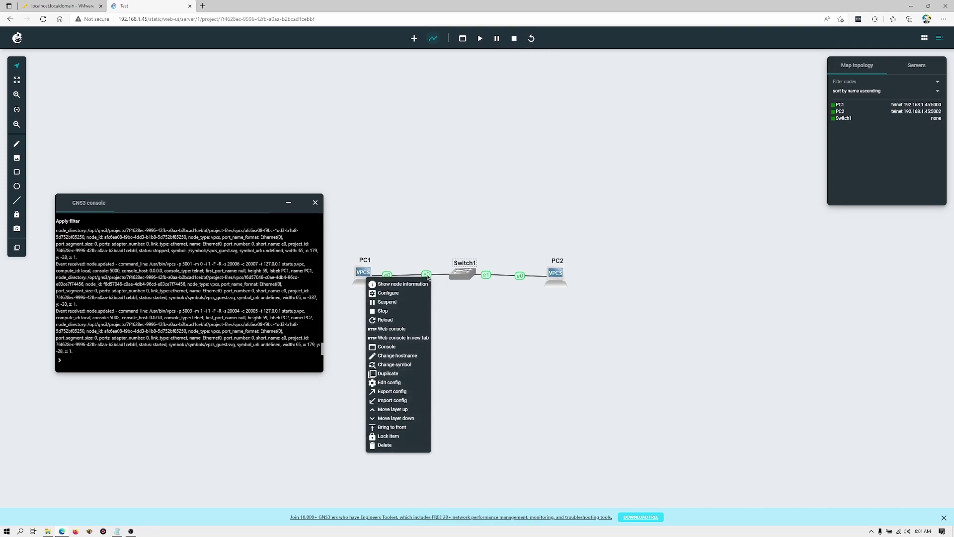
Open PC1's web console and ping 192.168.1.2, getting five replies at ttl=64
left_click(388, 329)
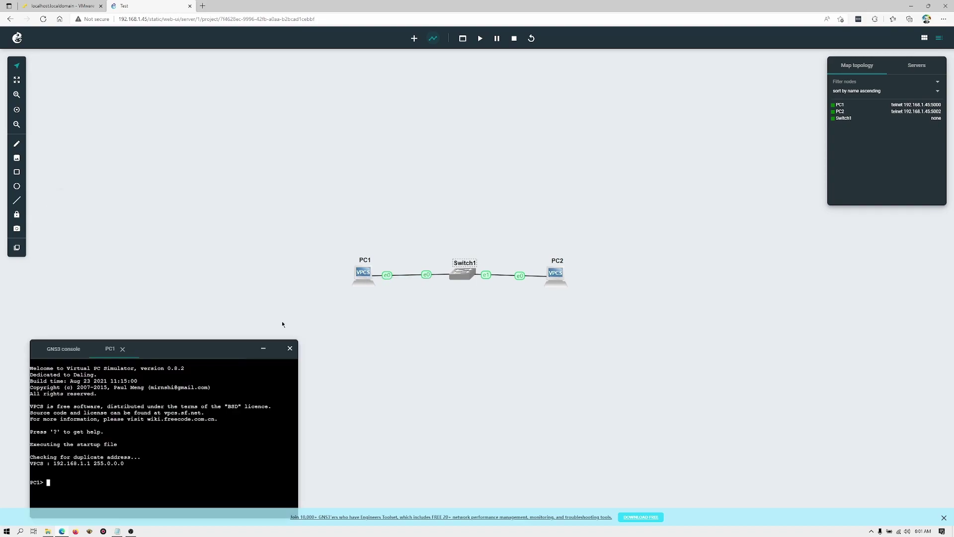
left_click_drag(219, 346, 219, 222)
left_click(145, 358)
type("ping")
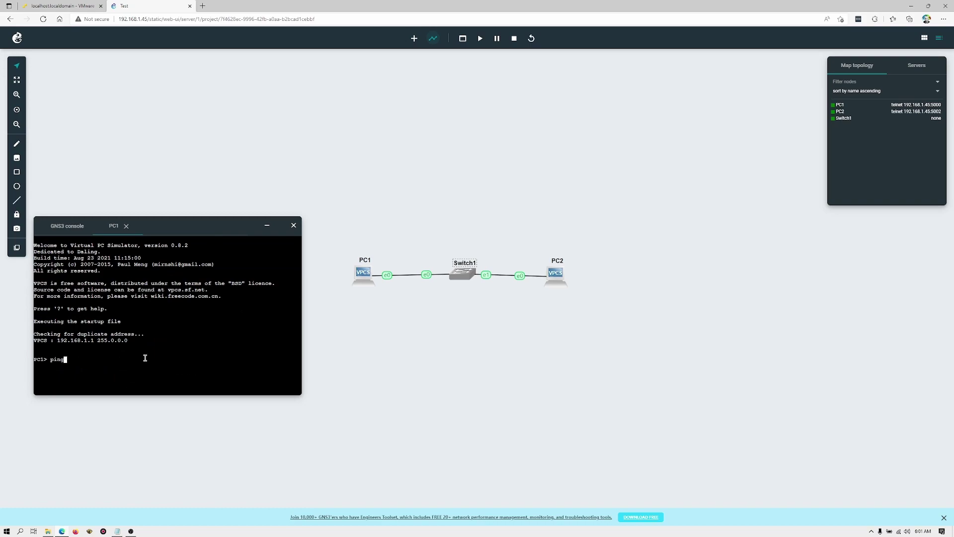
type(" 192.168.1.2")
key("Return")
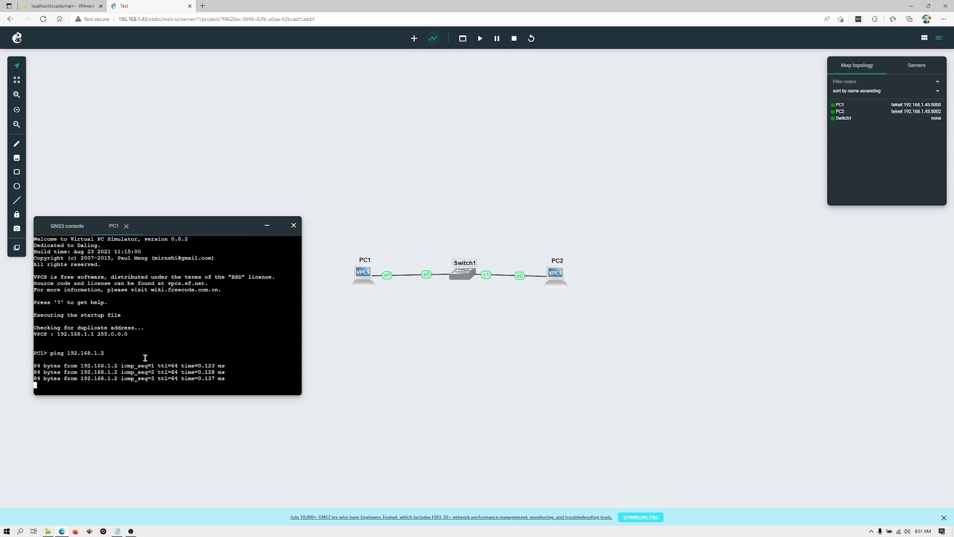